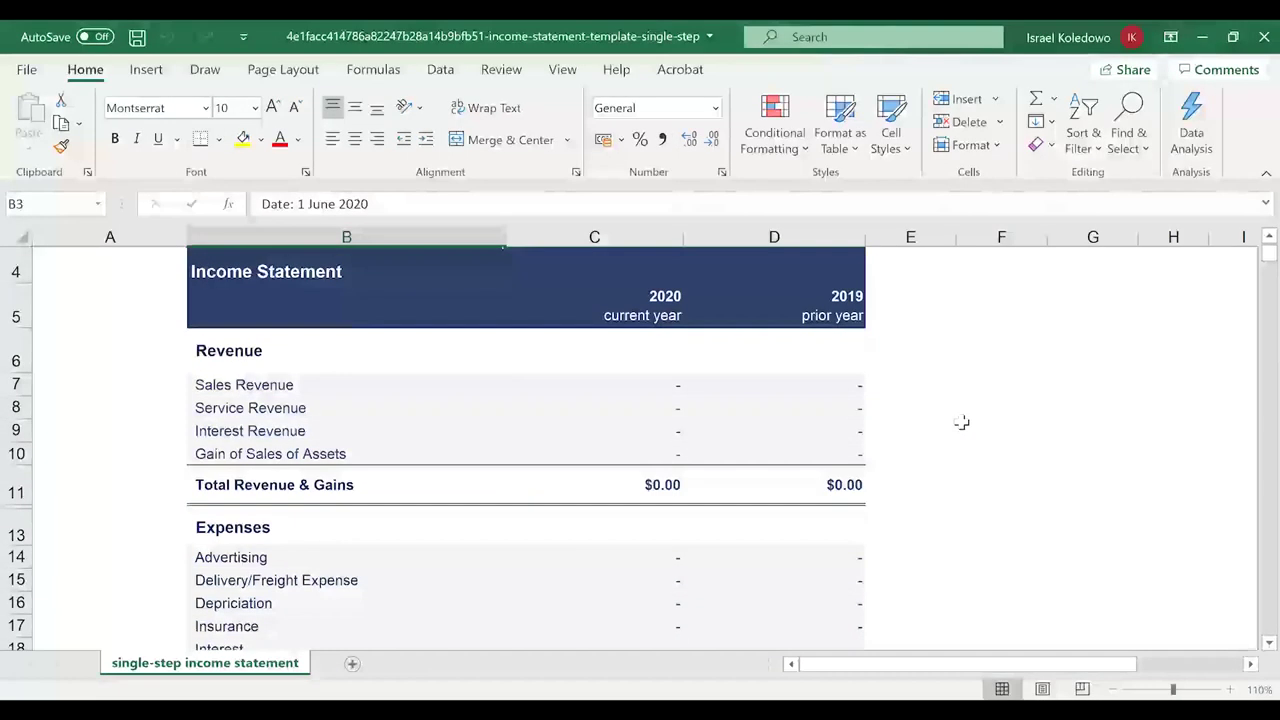
Step: Review the revenue lines and expense items of the single-step income statement template
scroll(895, 436, "down", 2)
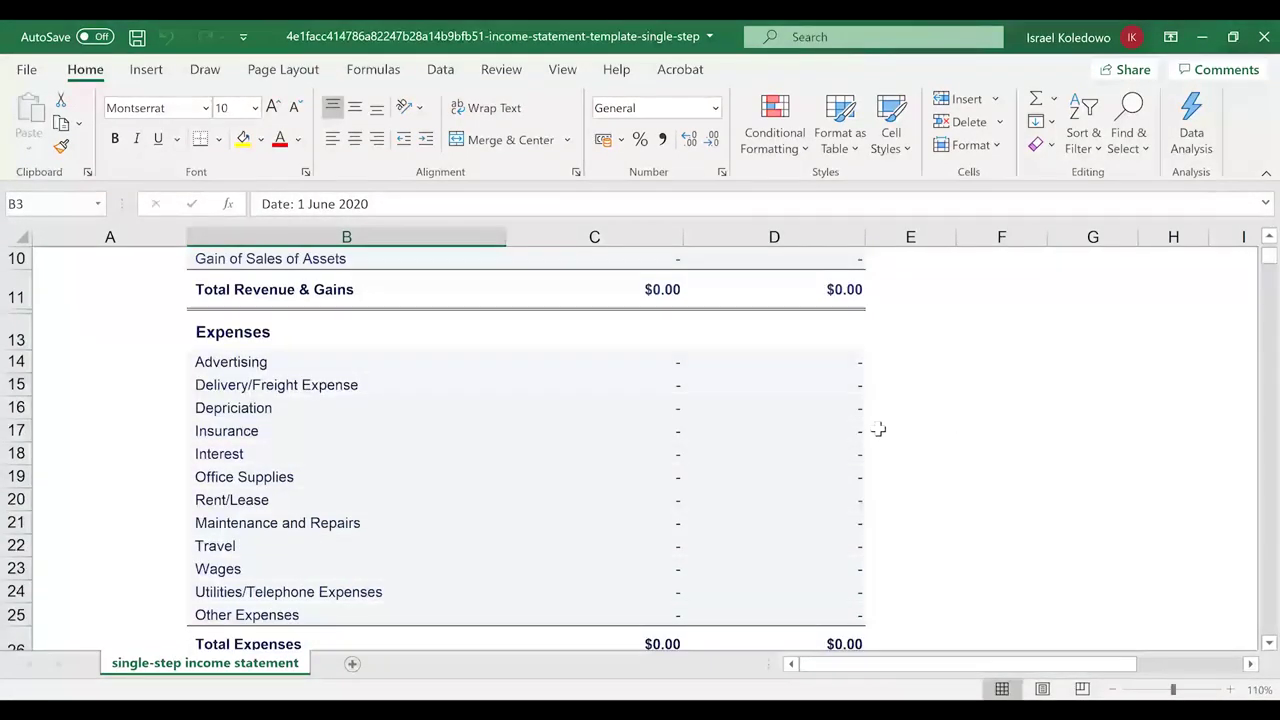
scroll(877, 429, "up", 3)
scroll(817, 424, "down", 1)
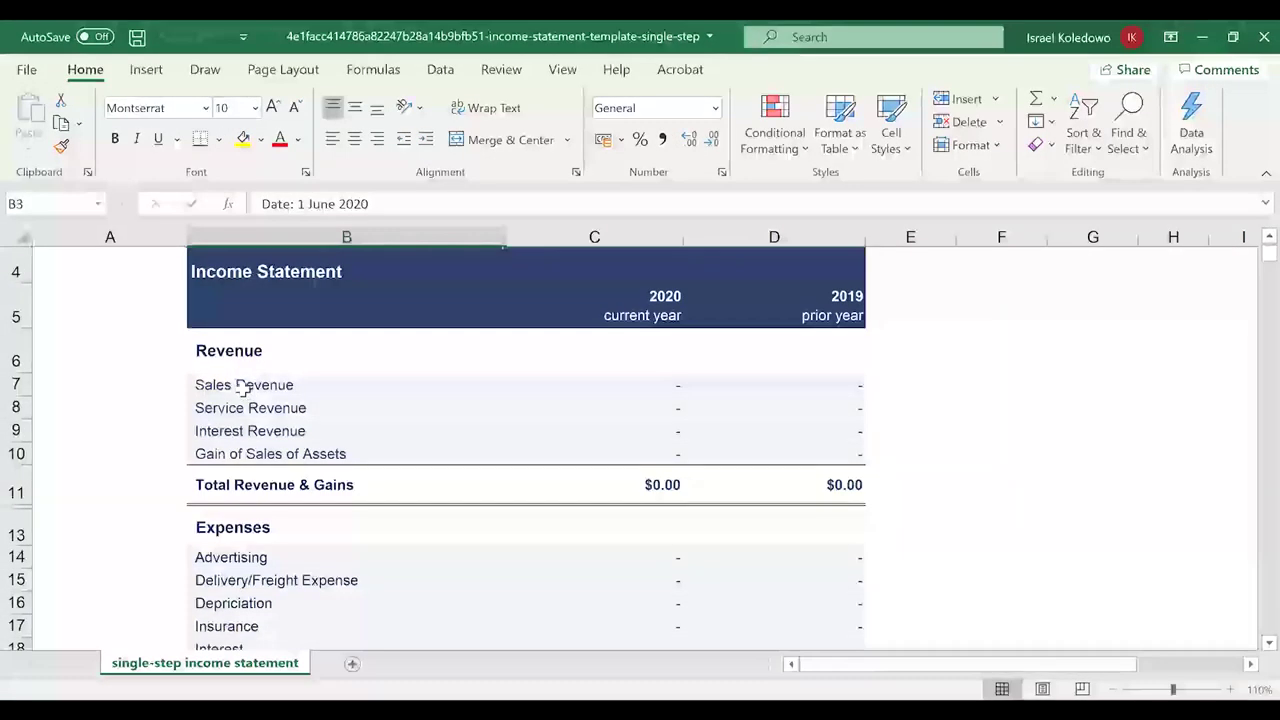
left_click(15, 384)
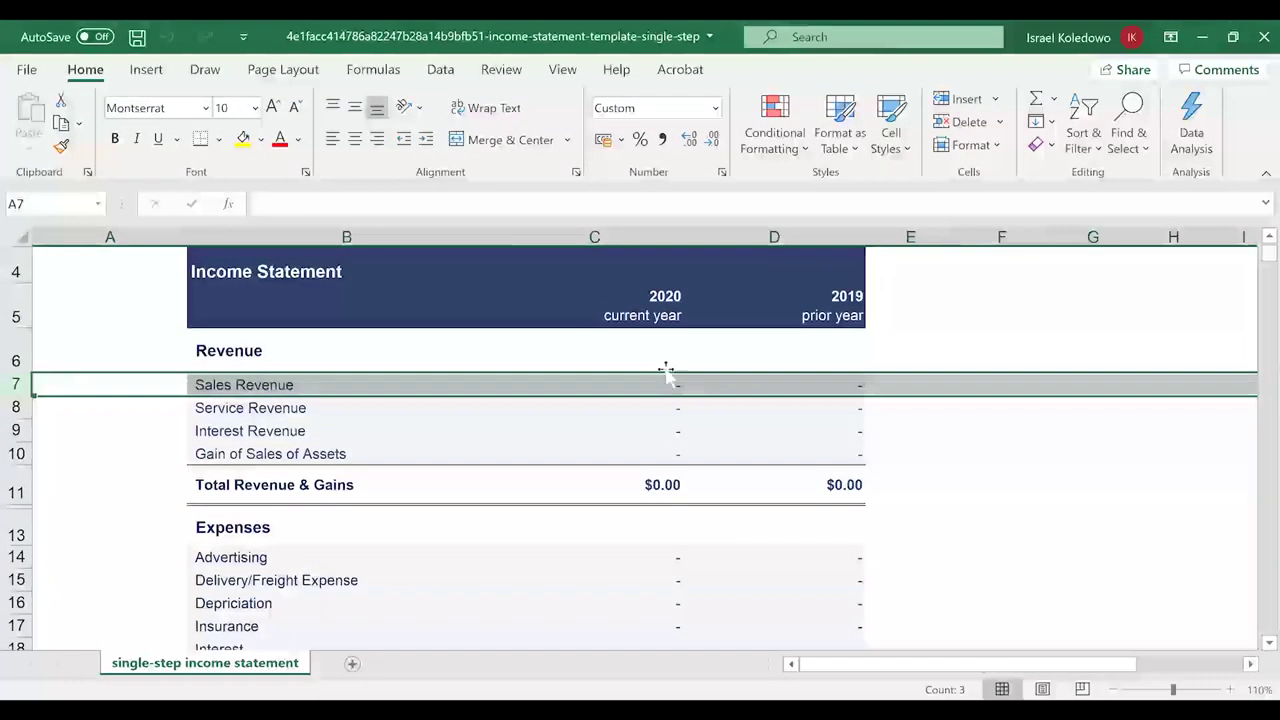
left_click(645, 408)
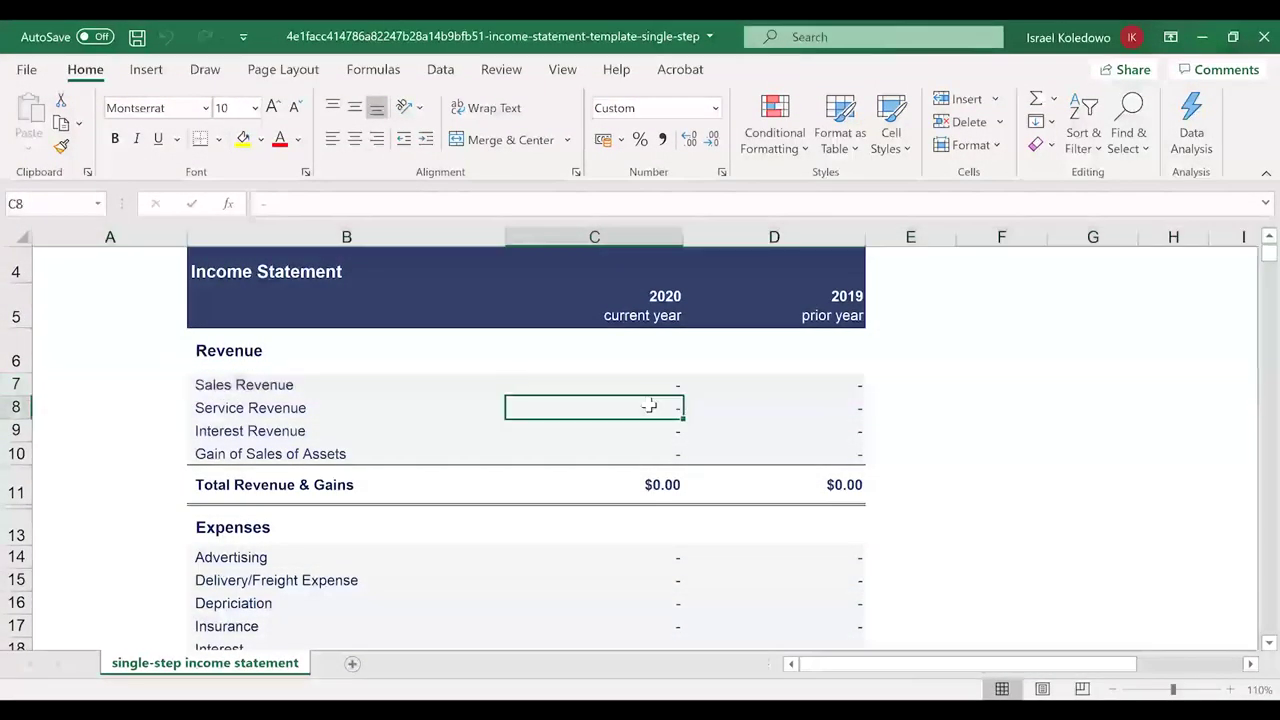
left_click(651, 384)
left_click(653, 451)
left_click(643, 428)
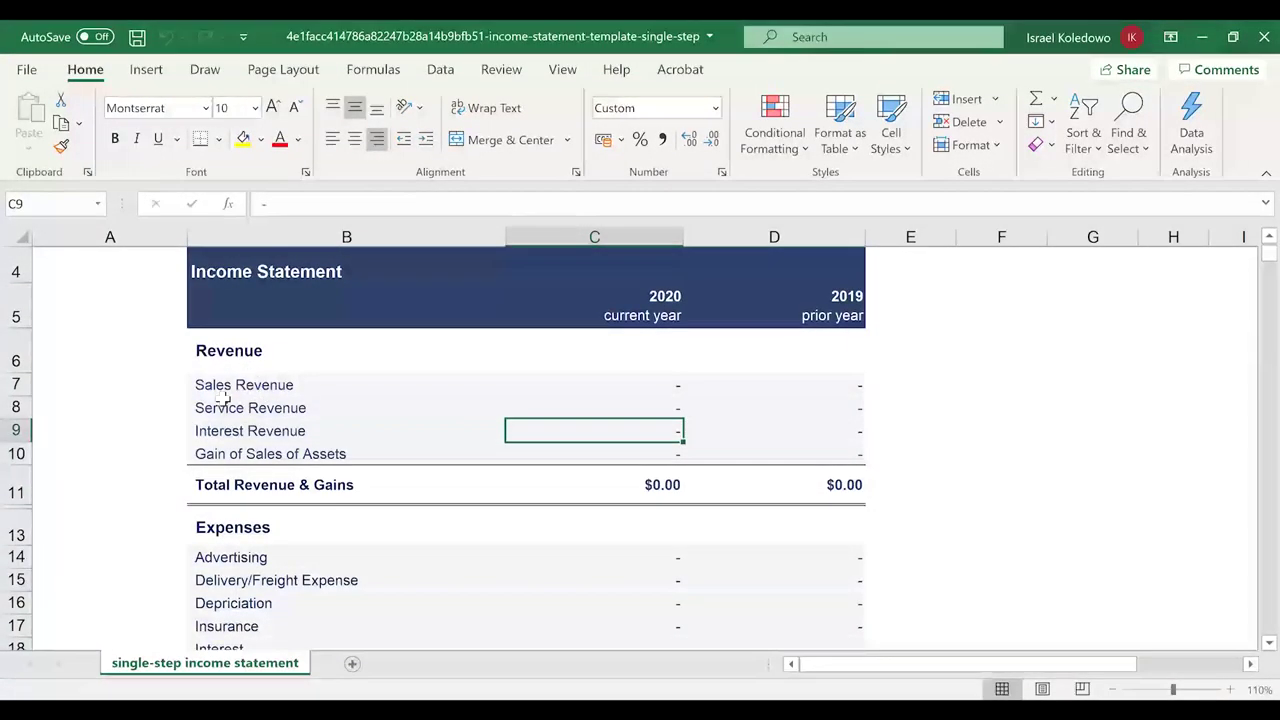
scroll(214, 398, "down", 1)
scroll(214, 400, "up", 2)
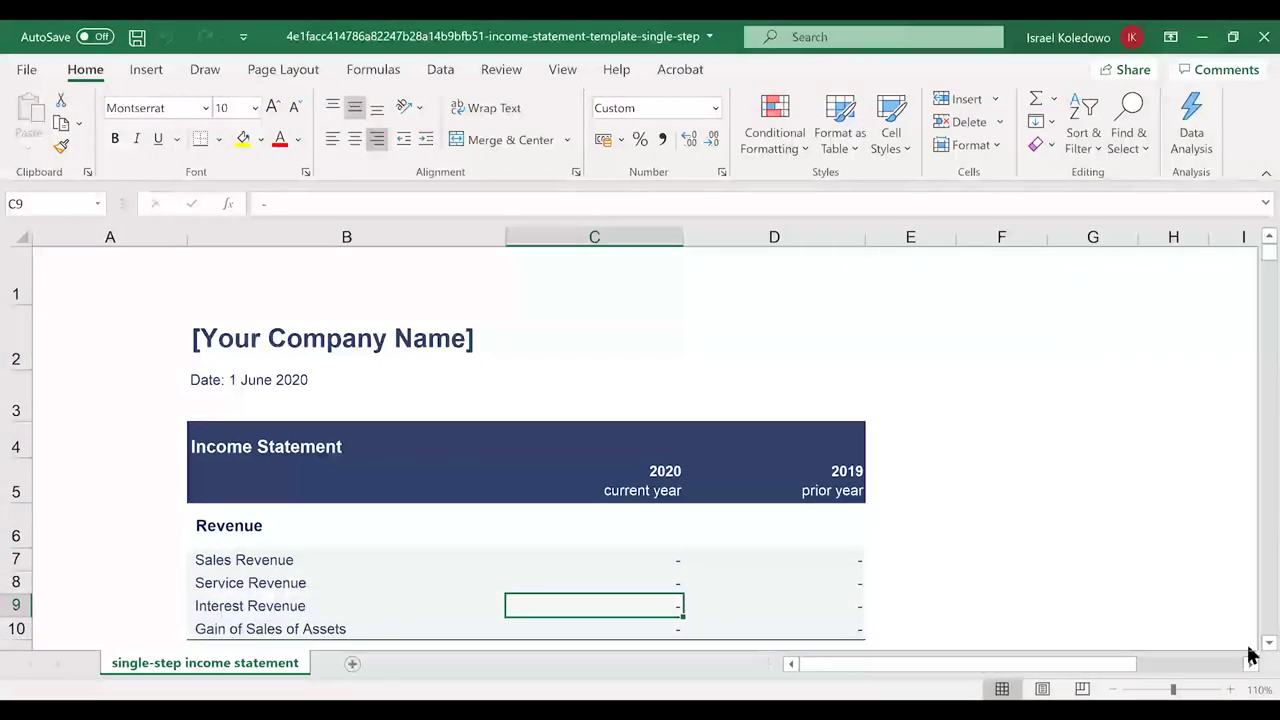
scroll(1250, 650, "down", 1)
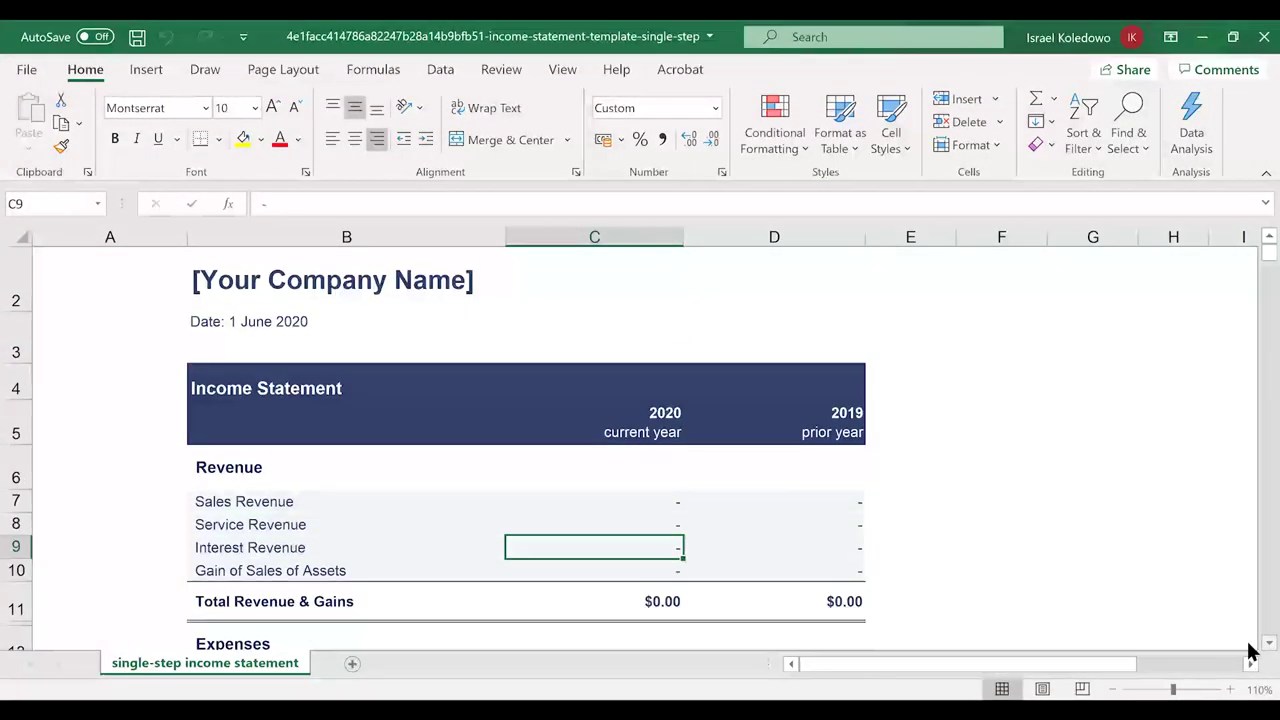
scroll(1250, 650, "down", 1)
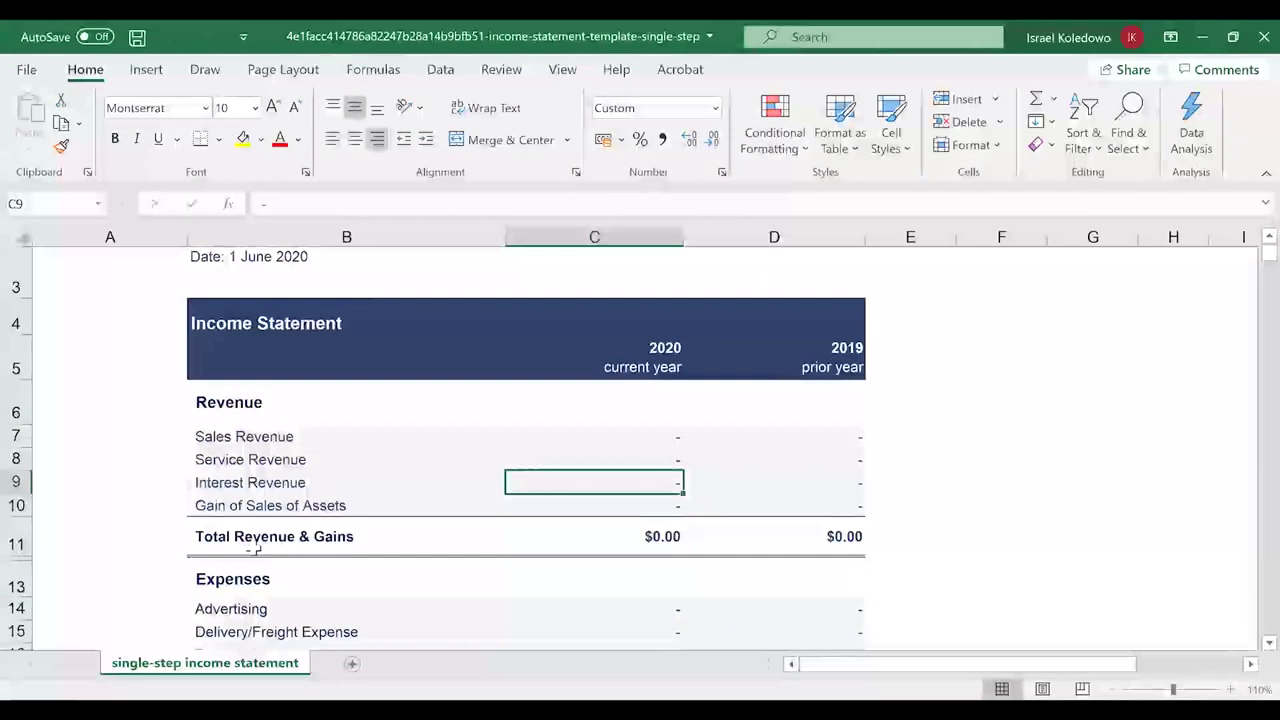
scroll(258, 532, "down", 3)
scroll(282, 510, "down", 3)
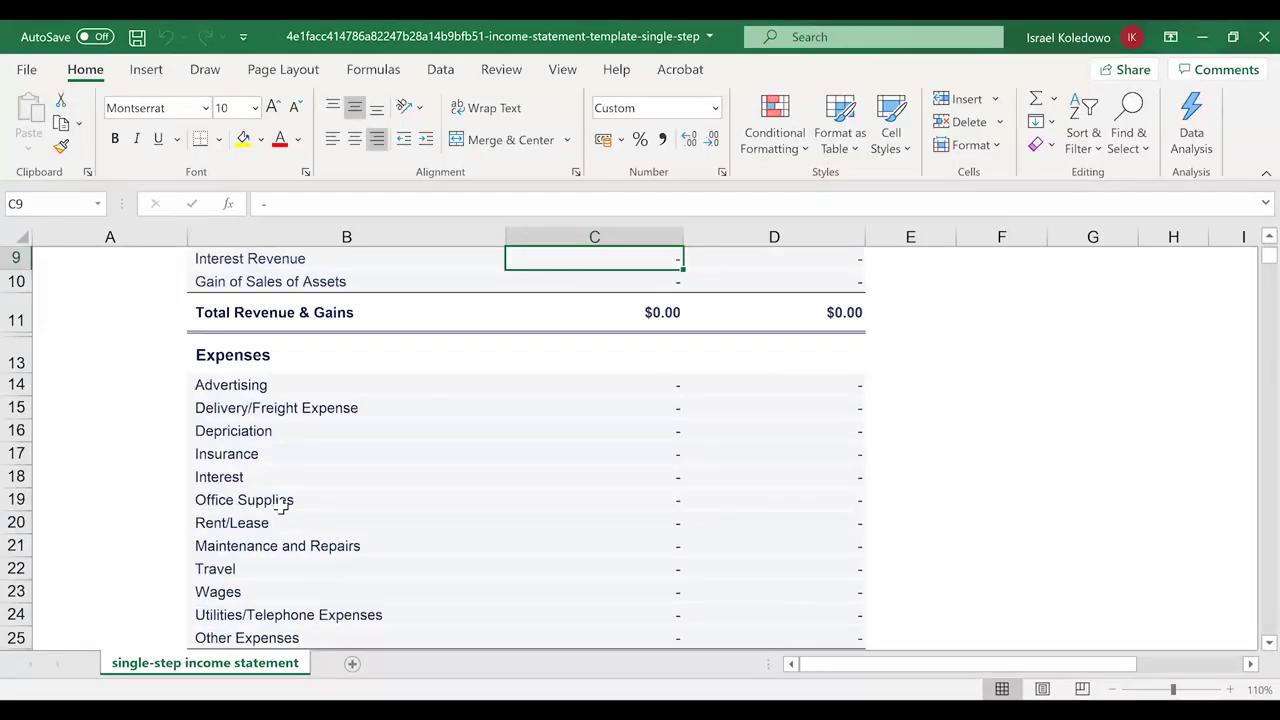
scroll(282, 508, "down", 3)
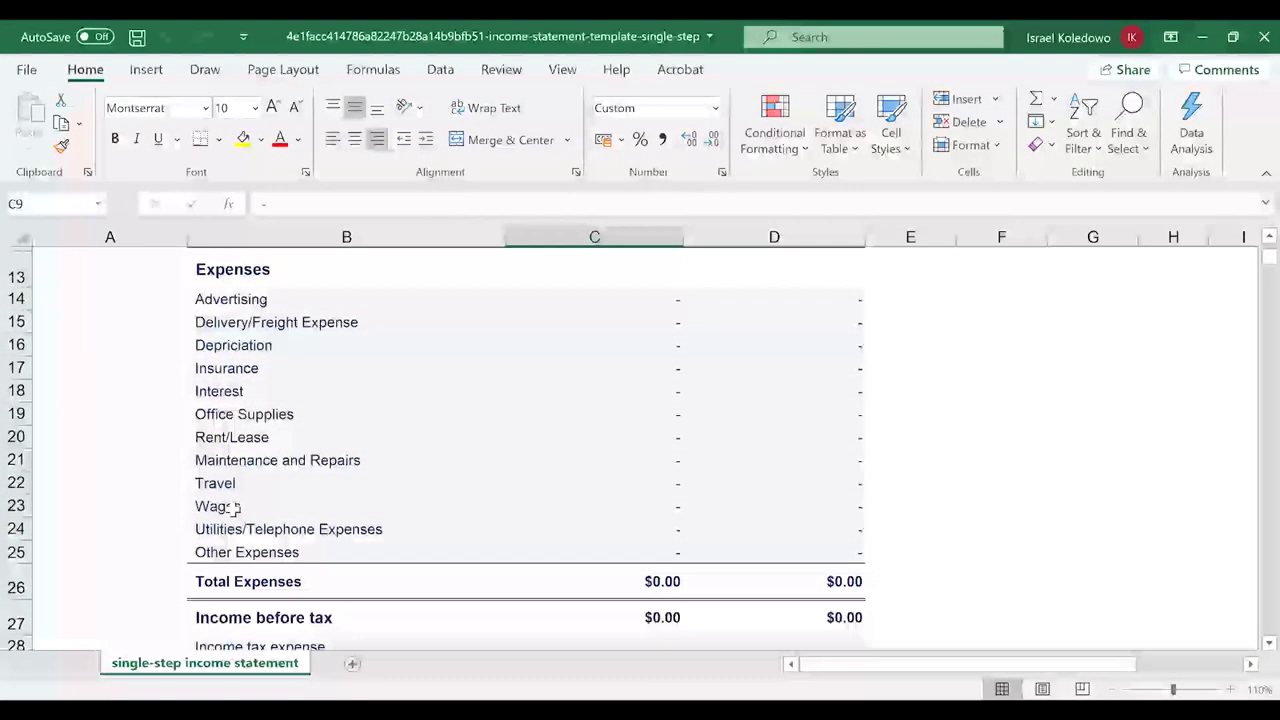
Step: Enter the formula =1000000/365 as the current-year (2020) Rent/Lease expense
left_click(221, 436)
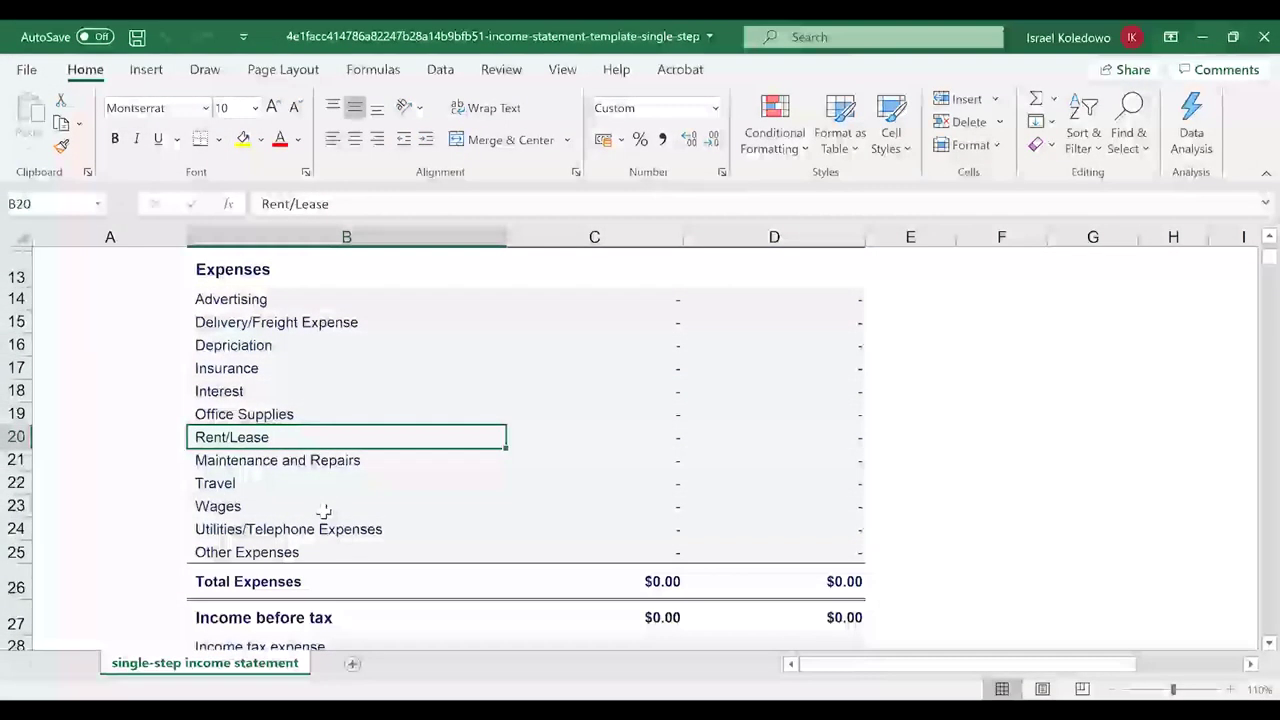
key("Right")
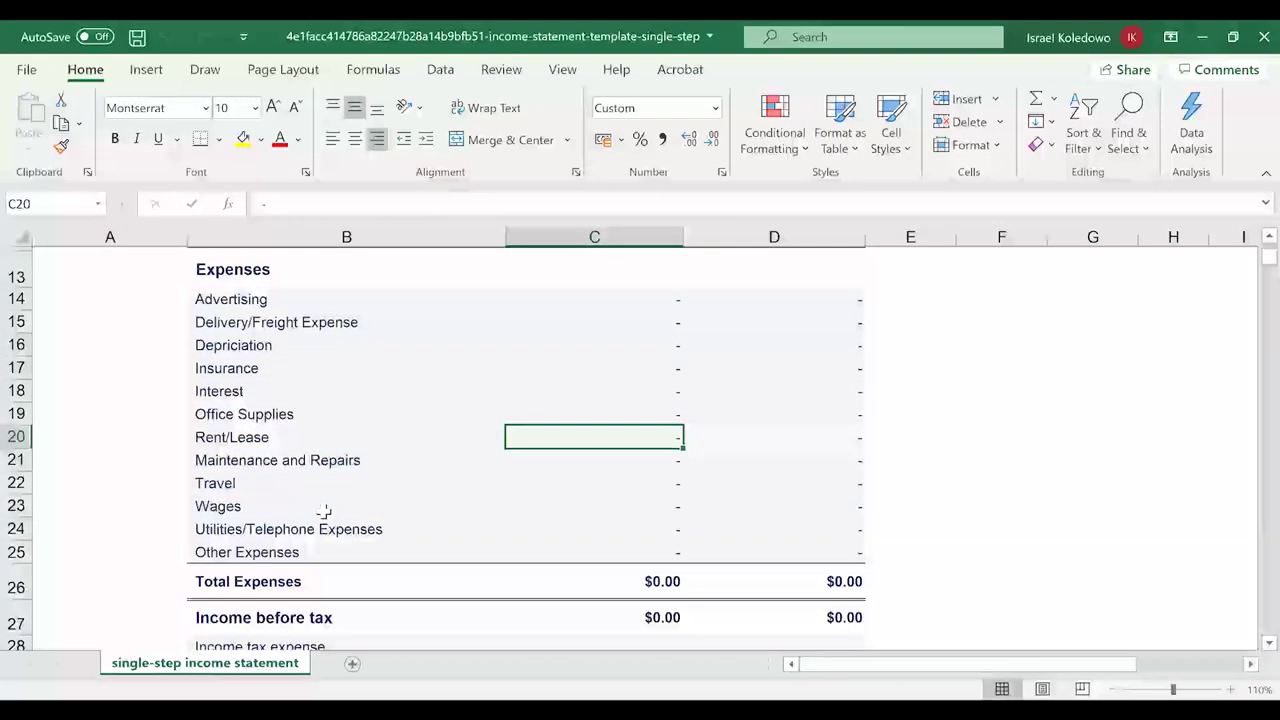
type("=10000")
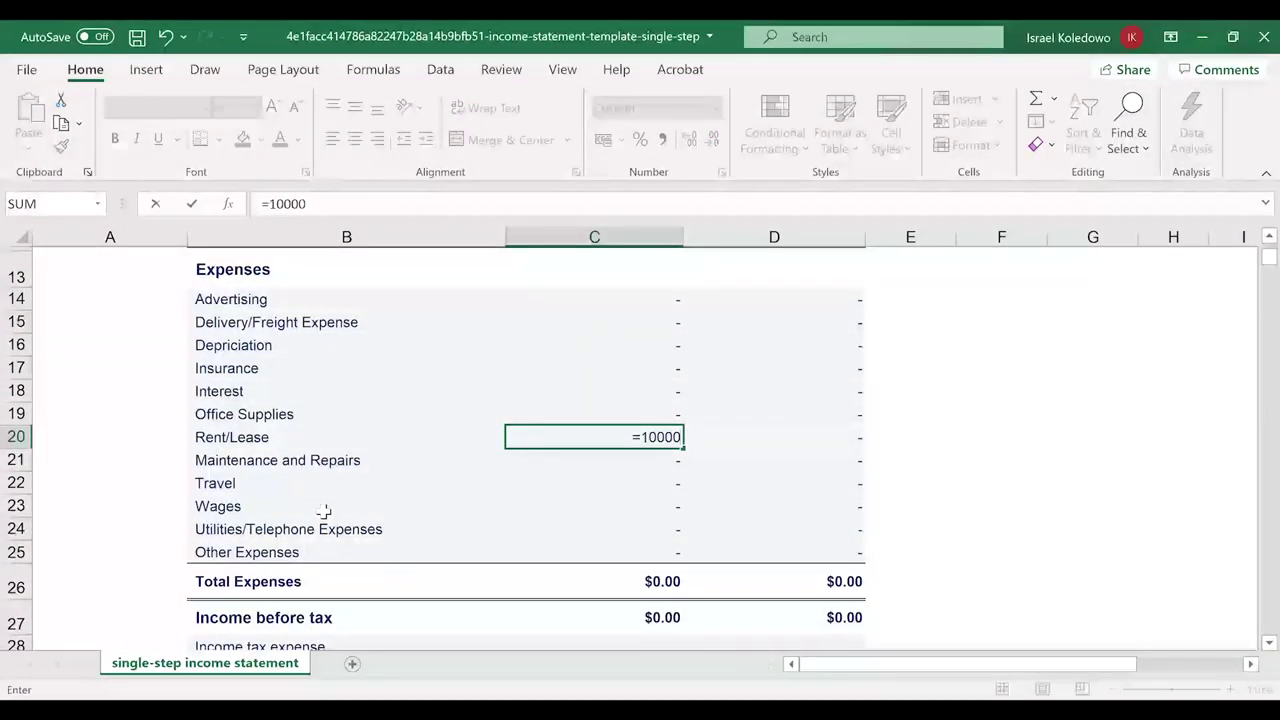
type("00/365")
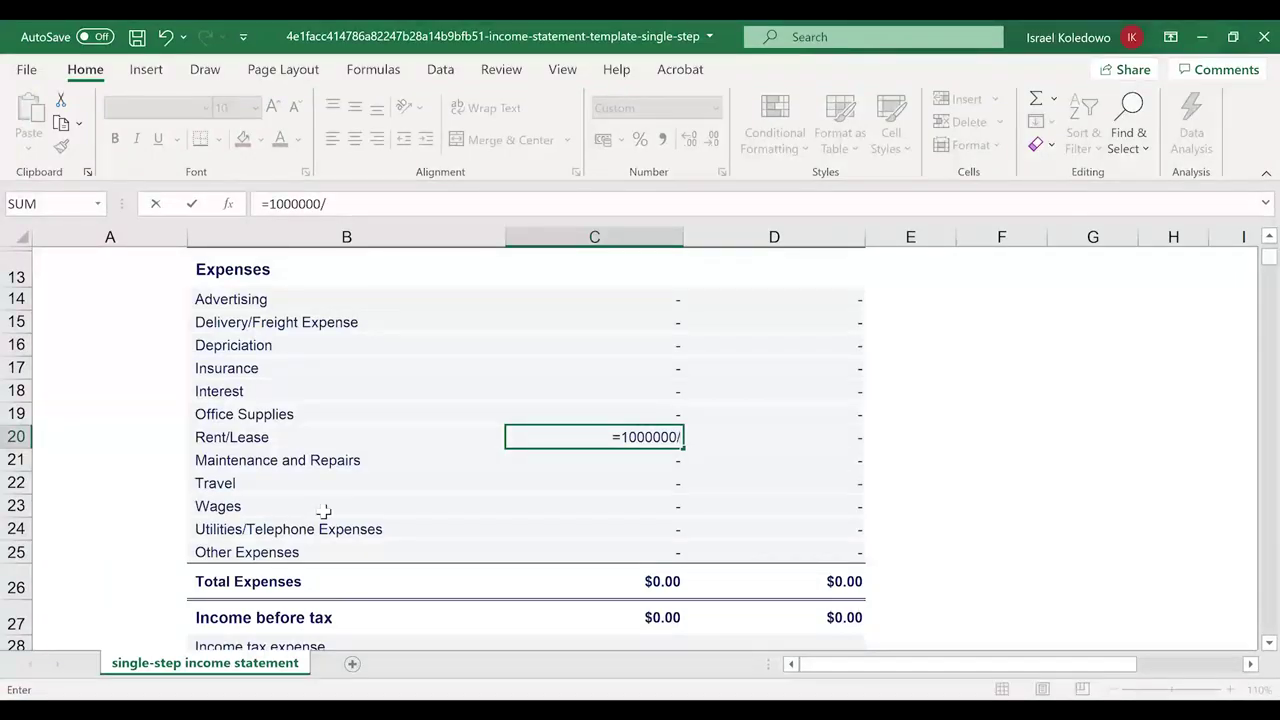
key("Return")
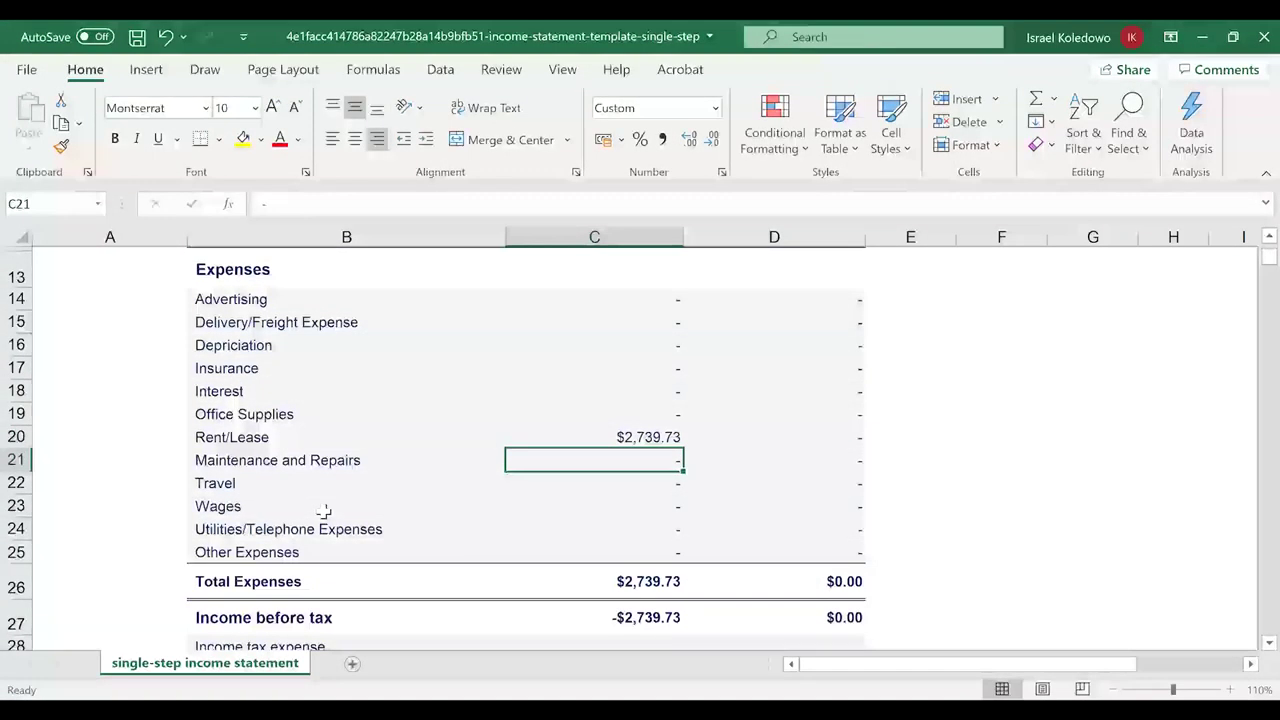
key("Up")
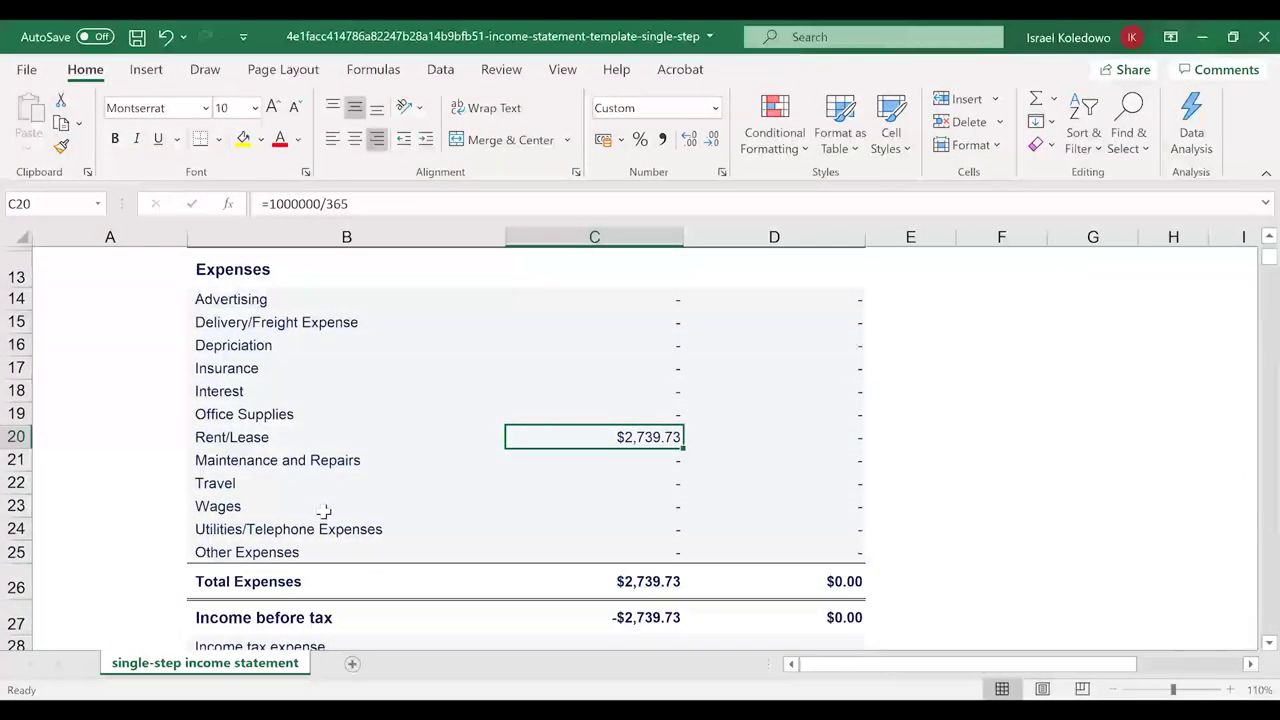
Step: Go through the expense items in the 2020 column, including Wages, Rent/Lease, Delivery/Freight Expense and Depreciation
key("Down")
key("Down")
key("Down")
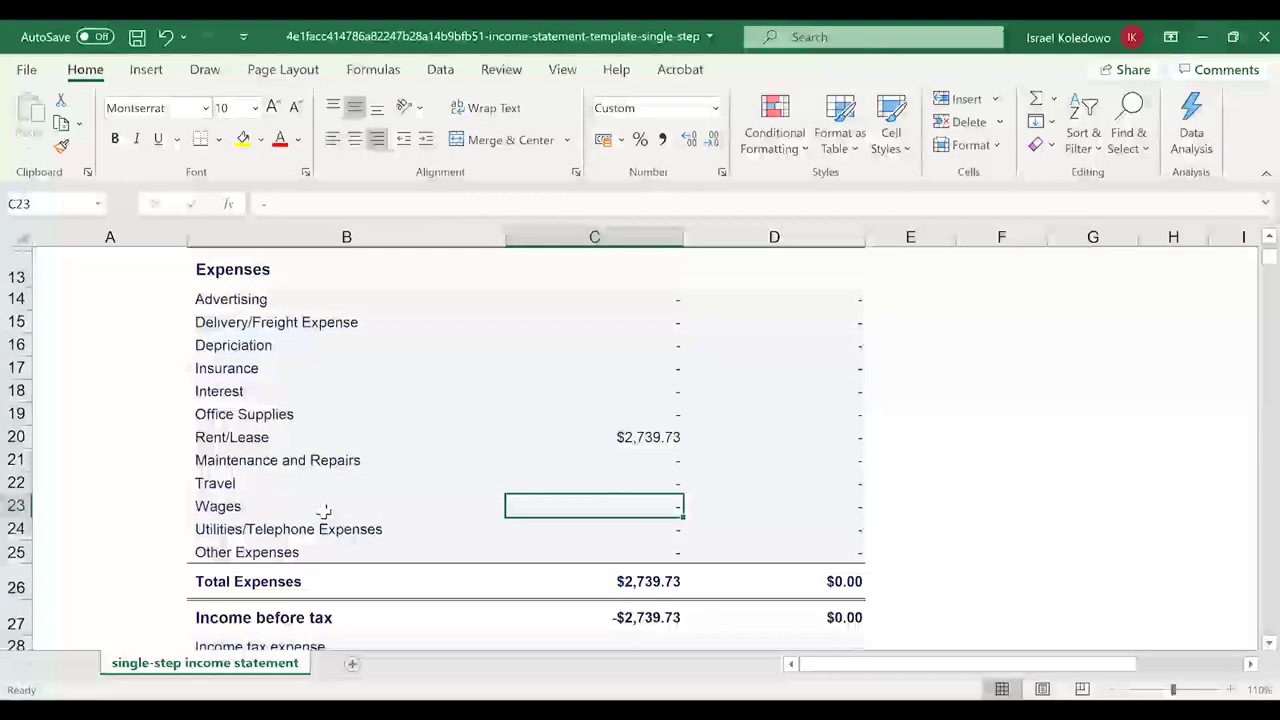
key("Up")
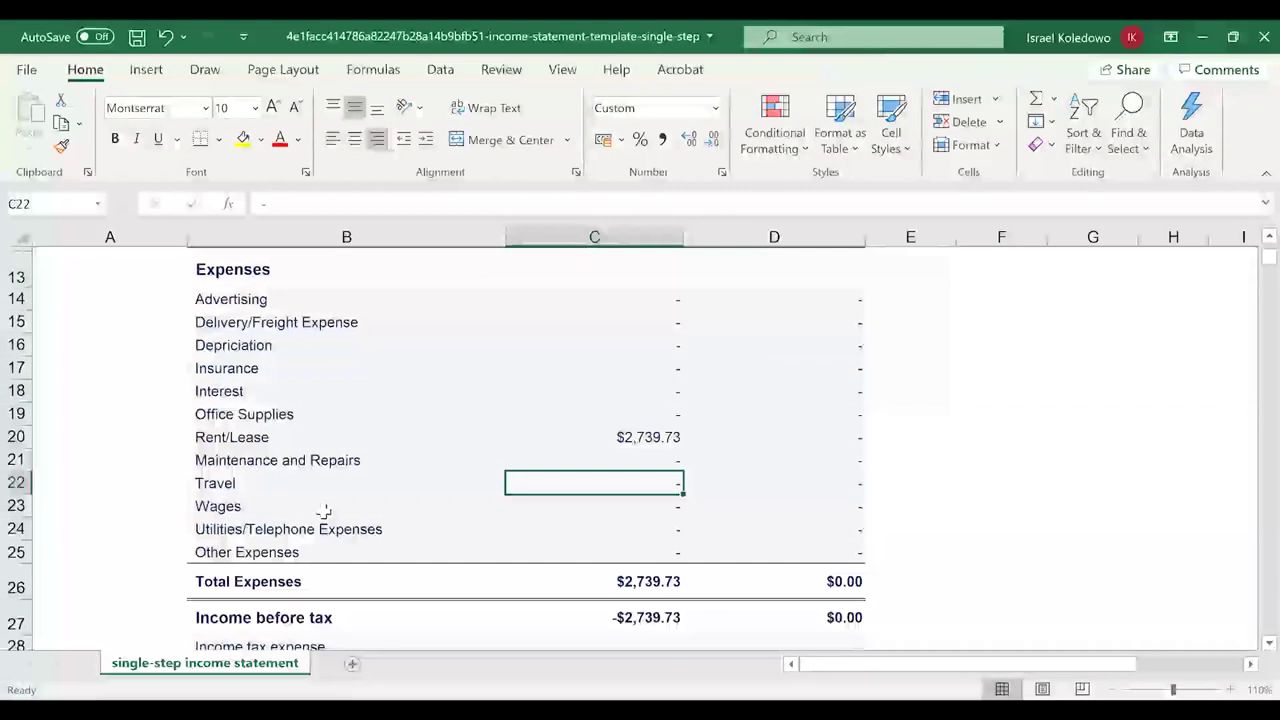
key("Up")
key("Up")
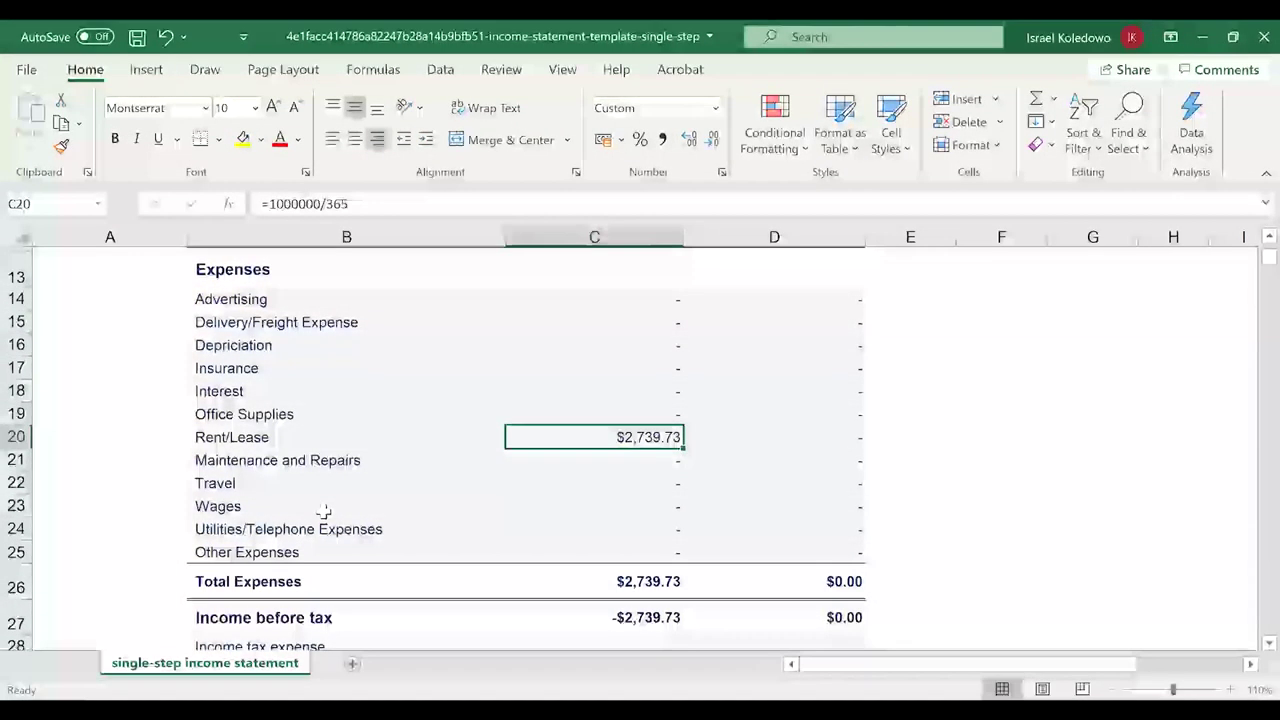
key("Up")
key("Up")
key("Up")
key("Up")
key("Up")
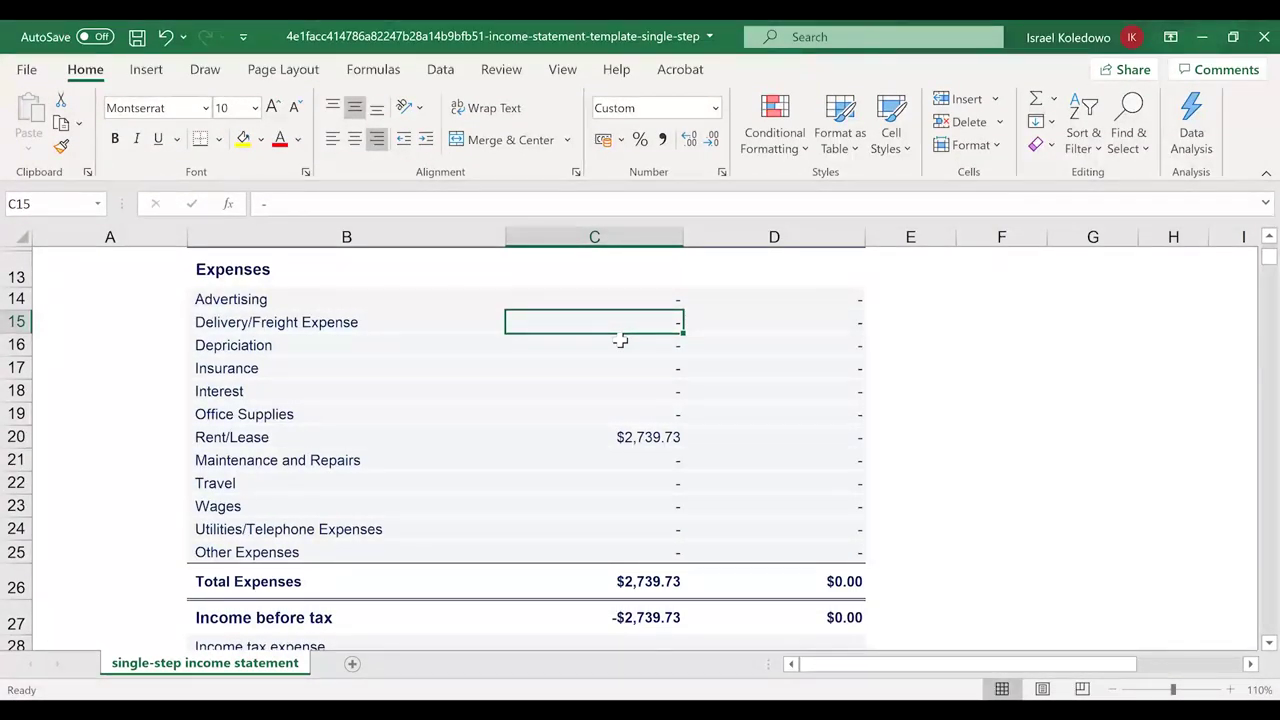
left_click(620, 340)
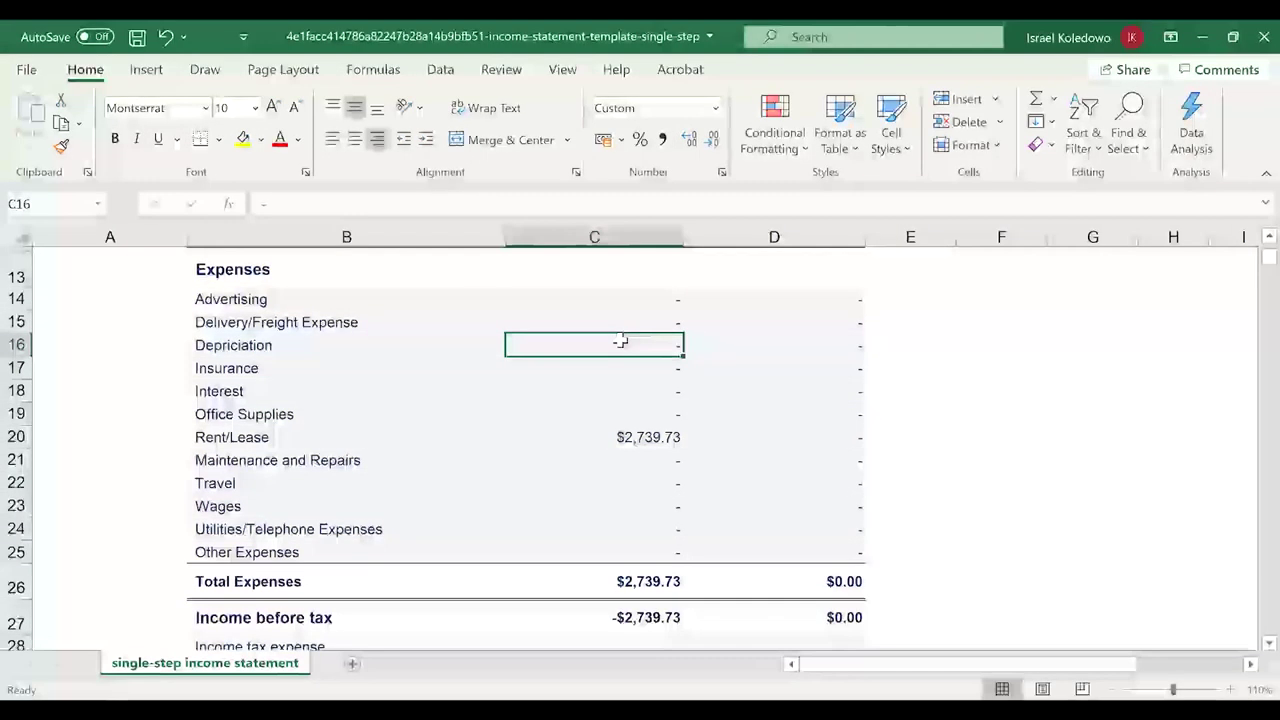
key("Down")
key("Down")
key("Down")
key("Down")
key("Down")
key("Down")
key("Down")
Step: Set the current-year (2020) Sales Revenue to 10000
key("Up")
key("Up")
key("Up")
key("Up")
key("Up")
key("Up")
key("Up")
key("Up")
key("Up")
key("Up")
key("Up")
key("Up")
key("Up")
key("Up")
key("Up")
key("Up")
key("Up")
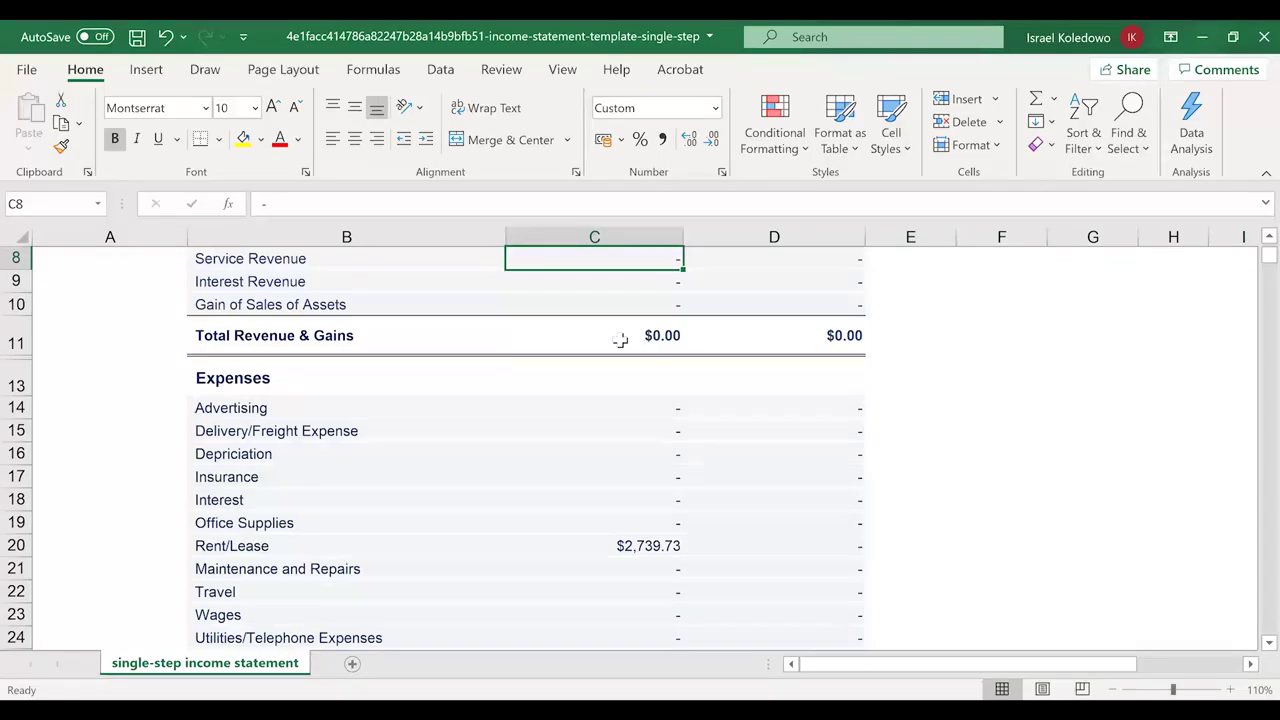
key("Down")
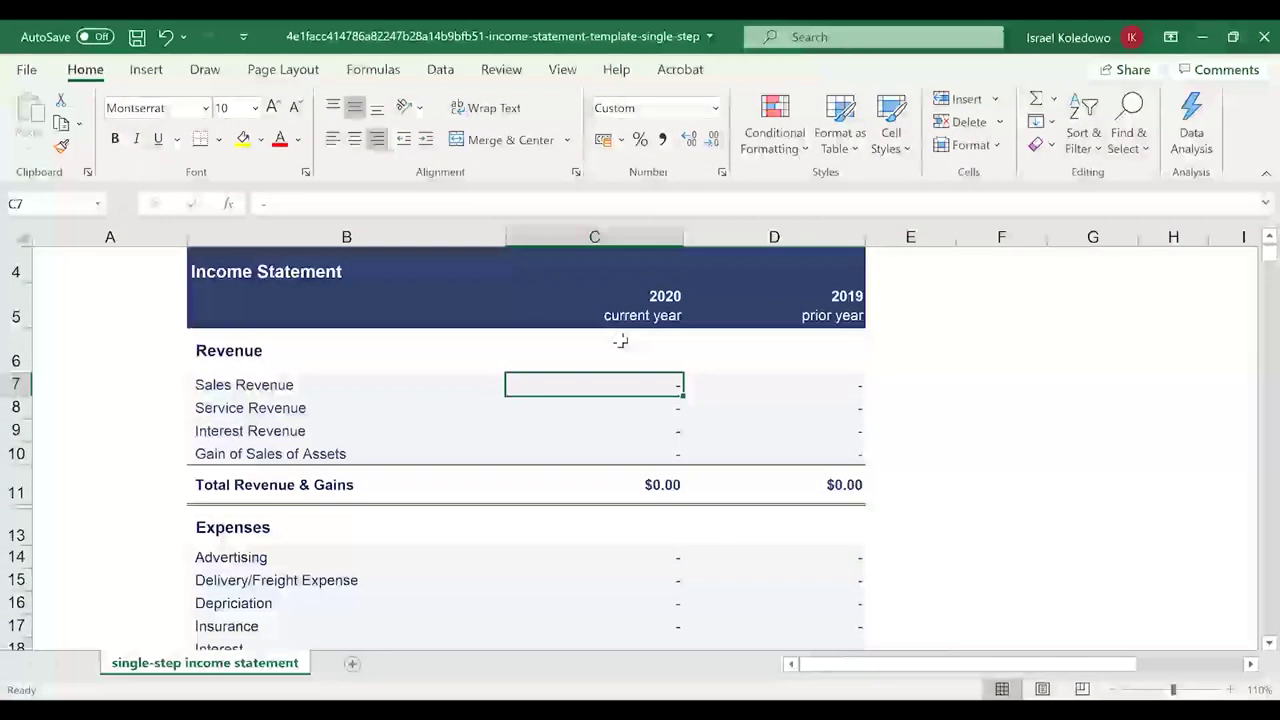
type("100000.00")
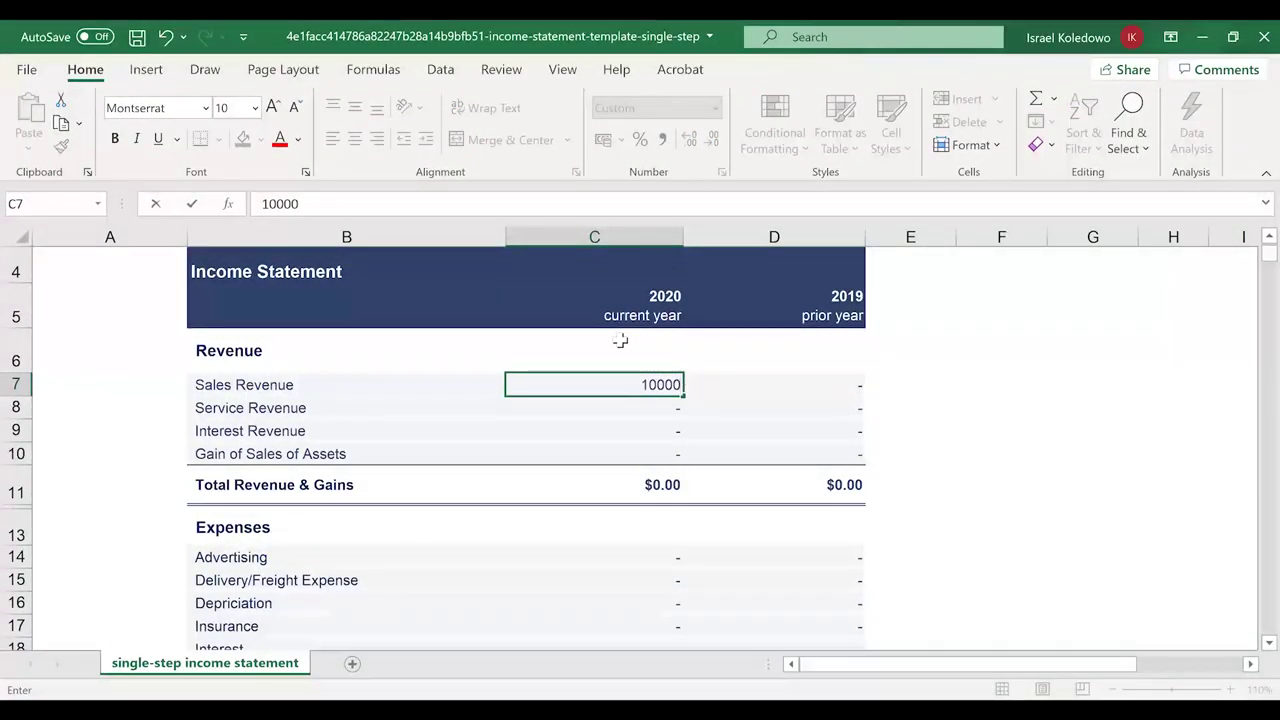
key("Return")
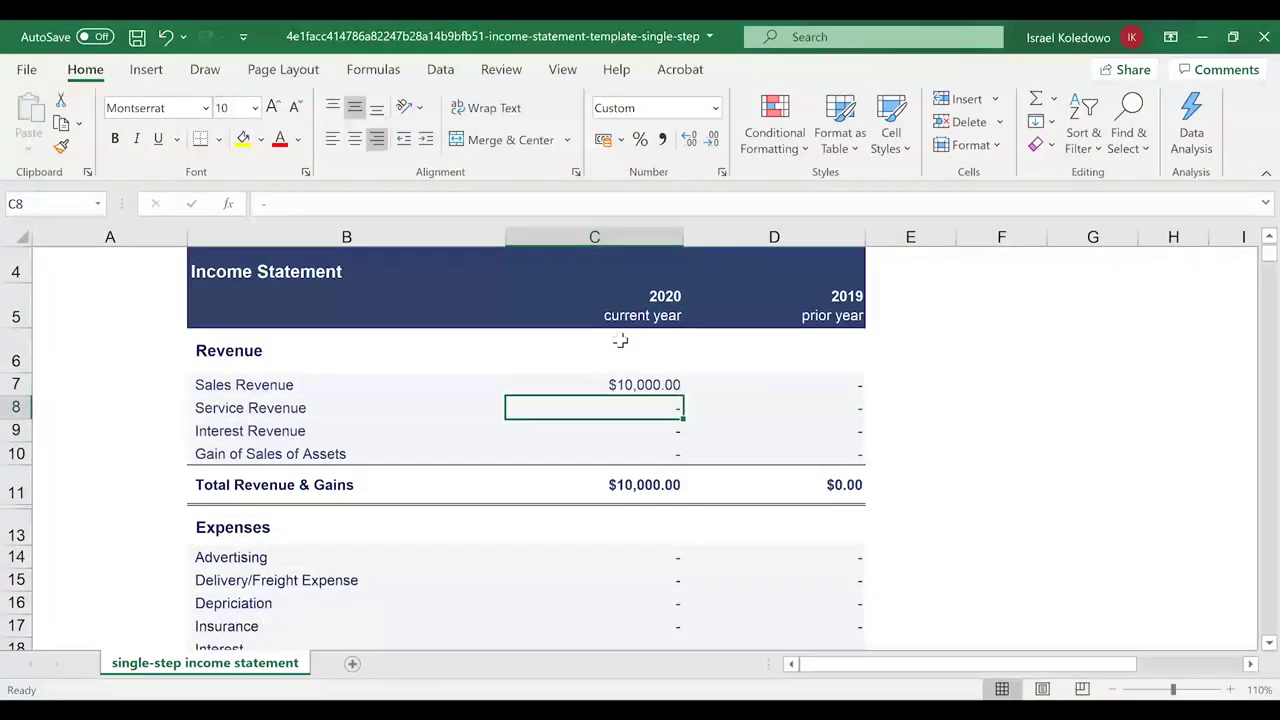
Step: Set the current-year (2020) Wages expense to 3000
key("Down")
key("Down")
key("Down")
key("Down")
key("Down")
key("Down")
key("Down")
key("Down")
key("Down")
key("Down")
key("Down")
key("Down")
key("Down")
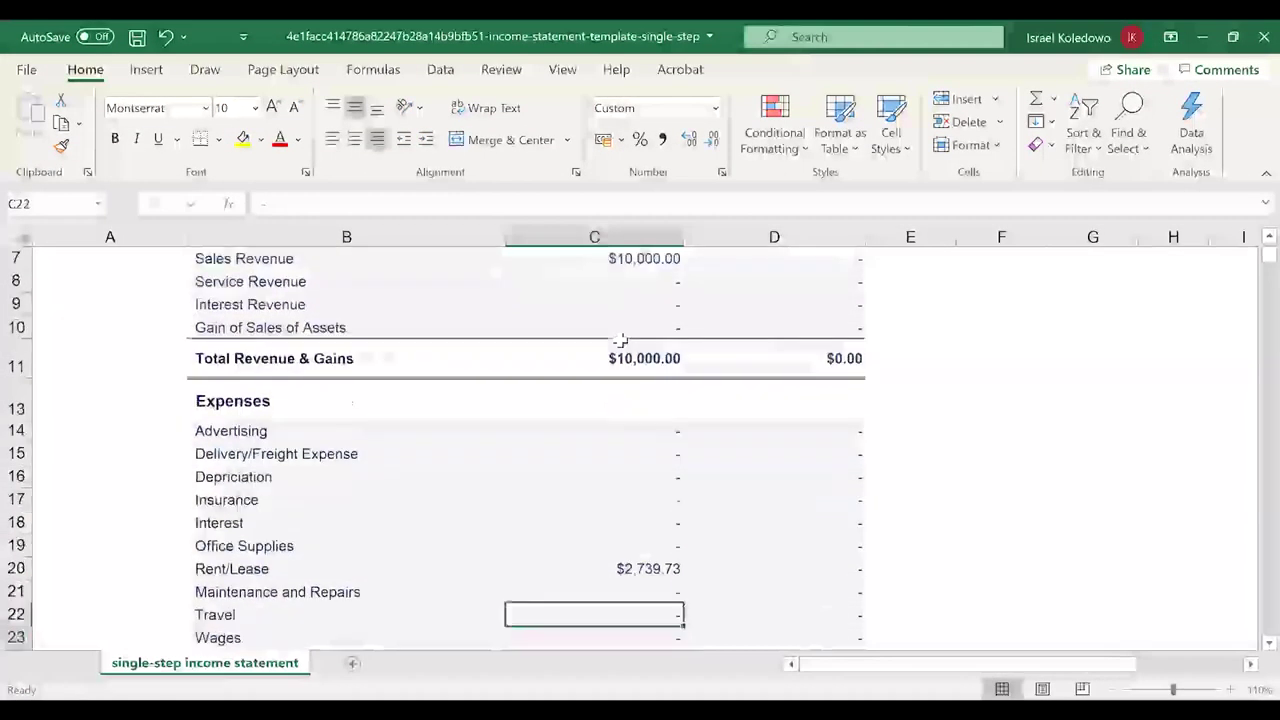
key("Down")
key("Up")
key("Down")
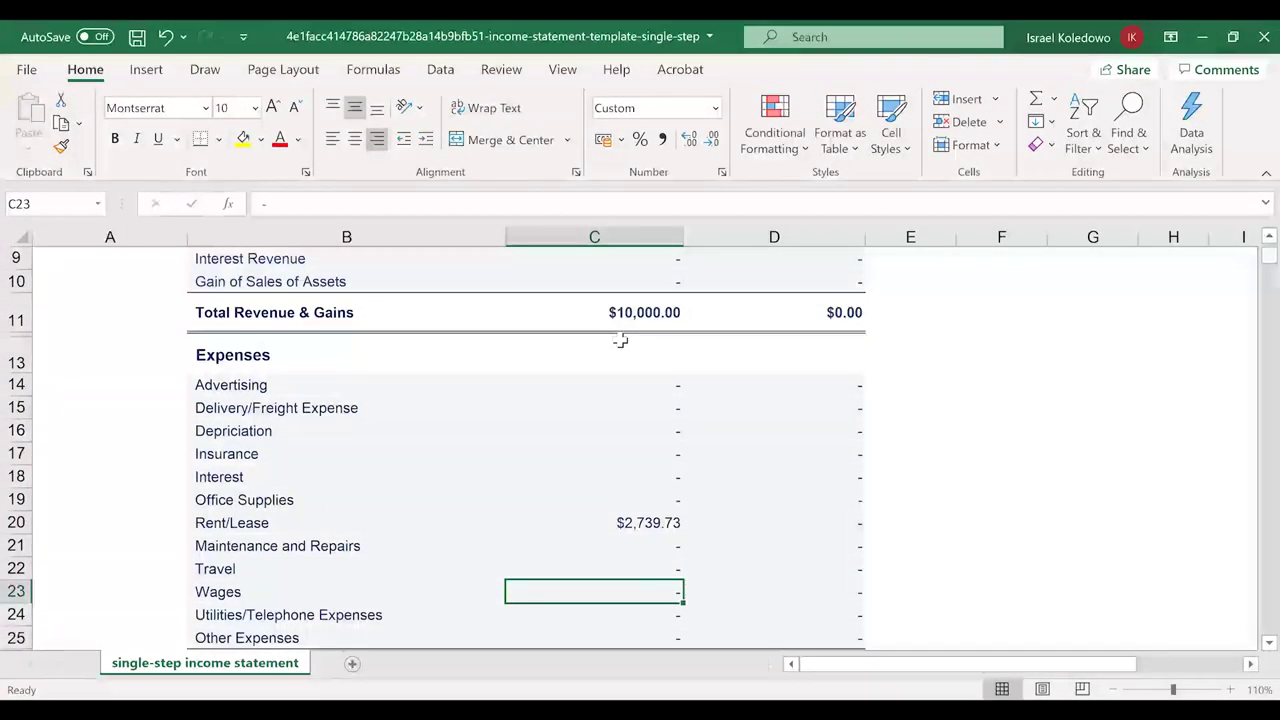
type("3,00")
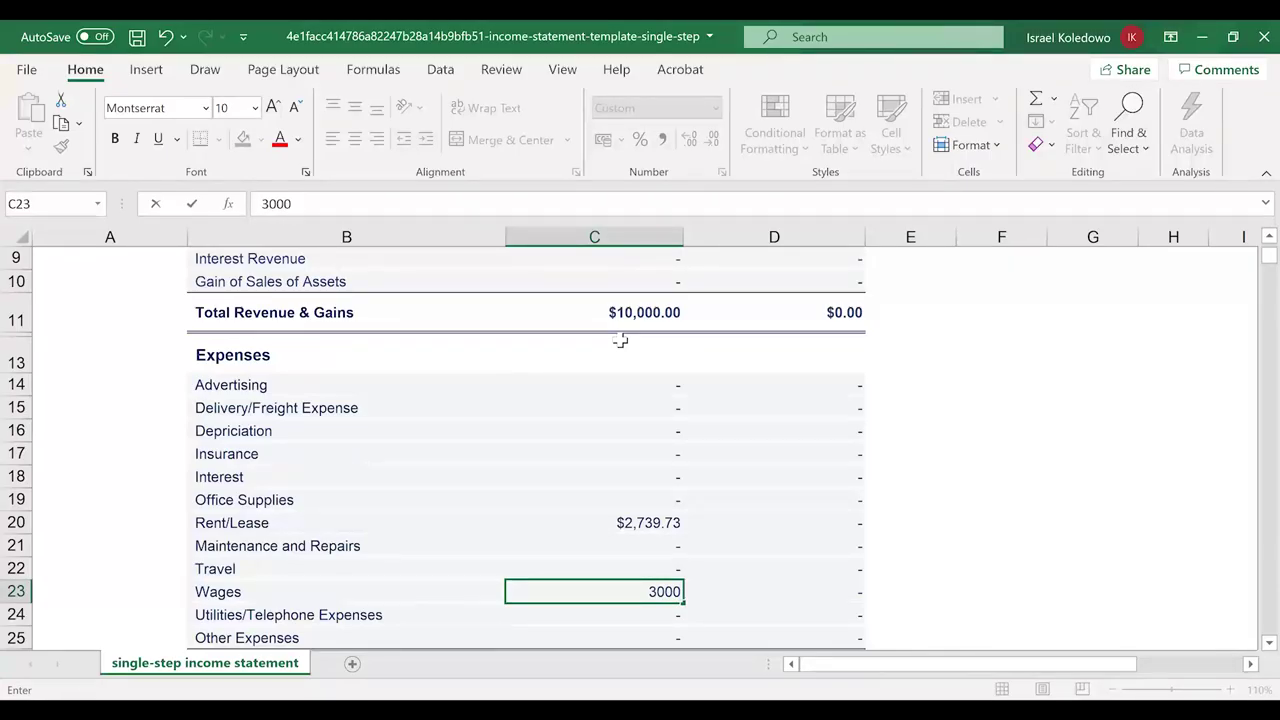
type("0")
key("Return")
Step: Set the current-year (2020) Delivery/Freight Expense to 1000
key("Up")
key("Up")
key("Up")
key("Up")
key("Up")
key("Up")
key("Up")
key("Up")
key("Up")
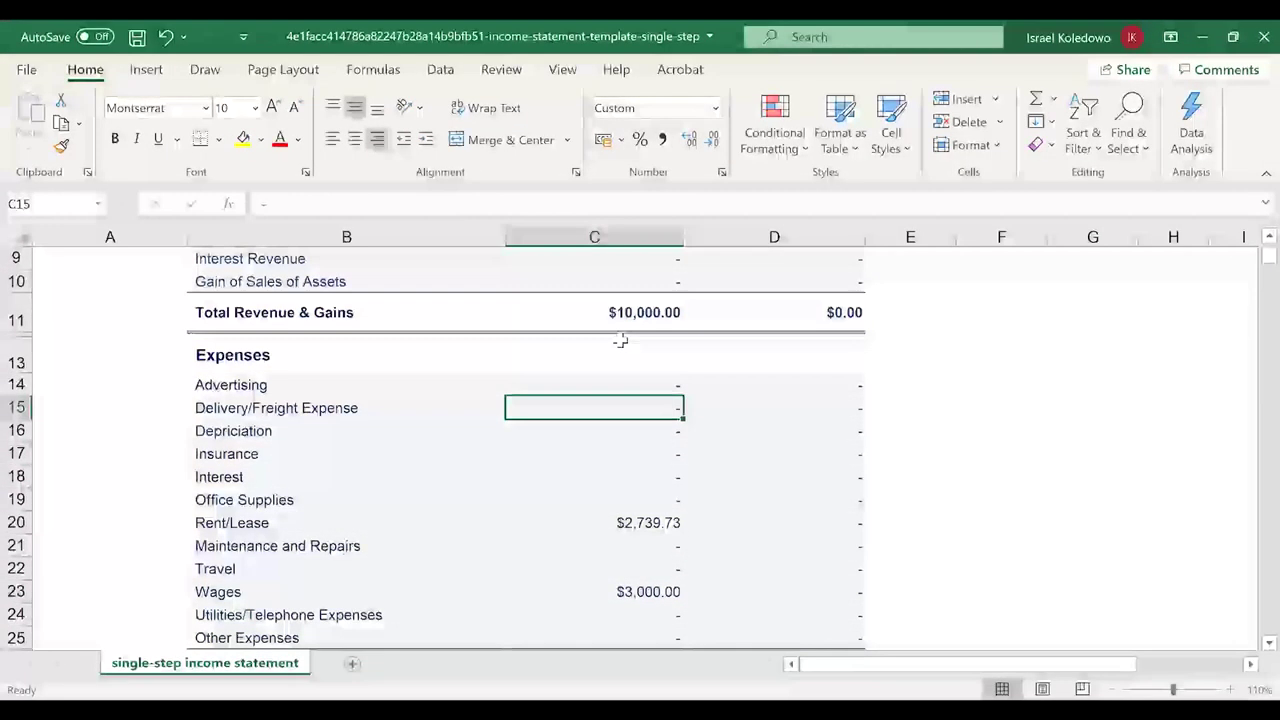
type("1000")
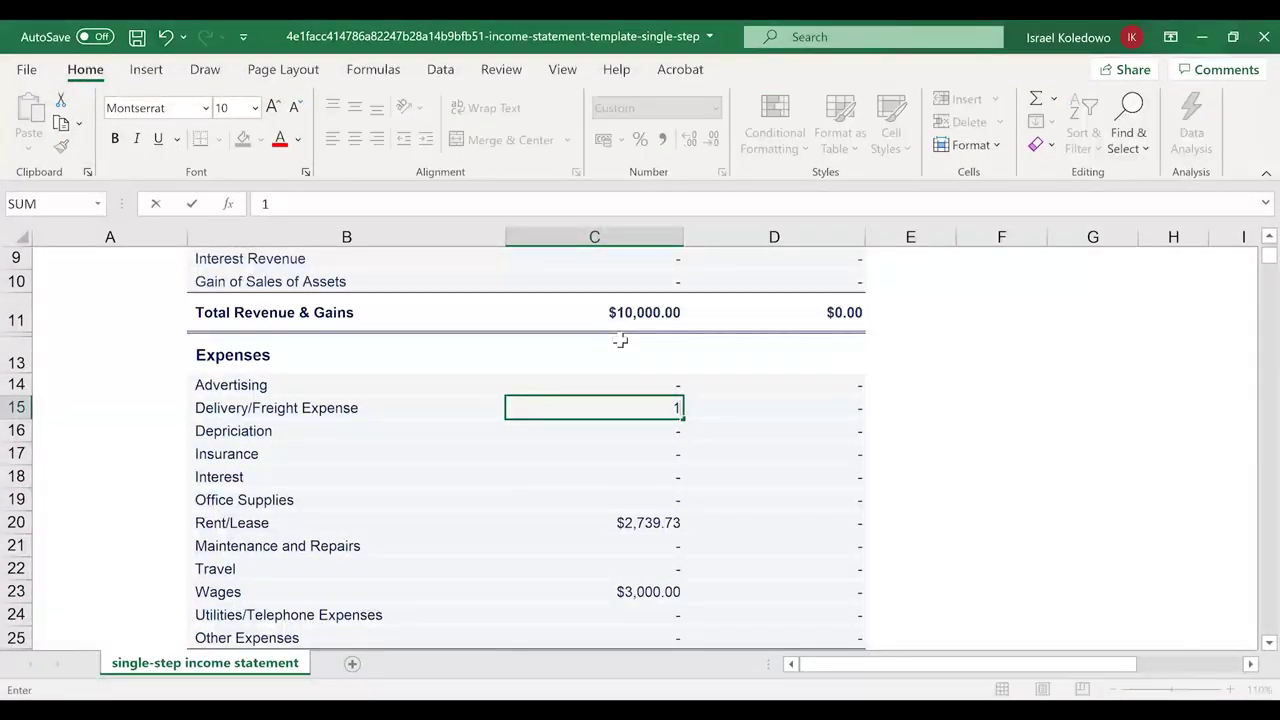
key("Return")
Step: Examine the 2020 formulas for Total Revenue & Gains, Total Expenses and Income before tax
key("Down")
key("Down")
key("Down")
key("Down")
key("Down")
key("Down")
key("Down")
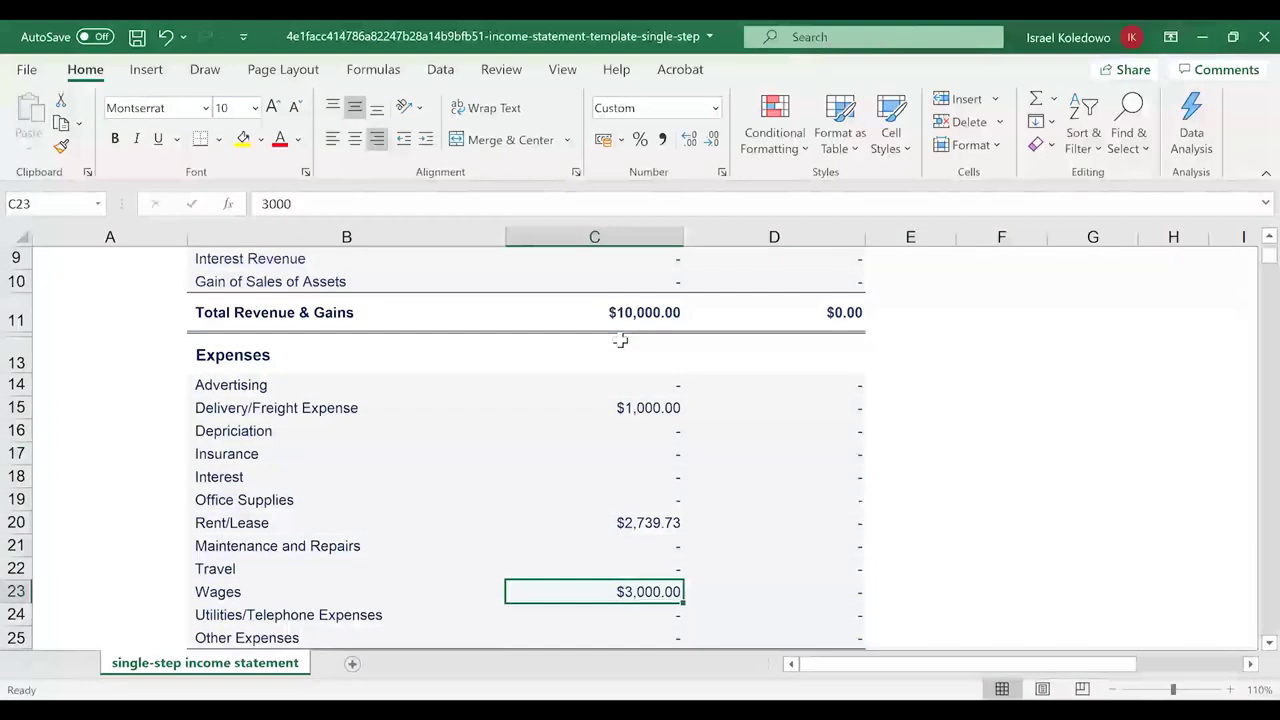
key("Up")
key("Up")
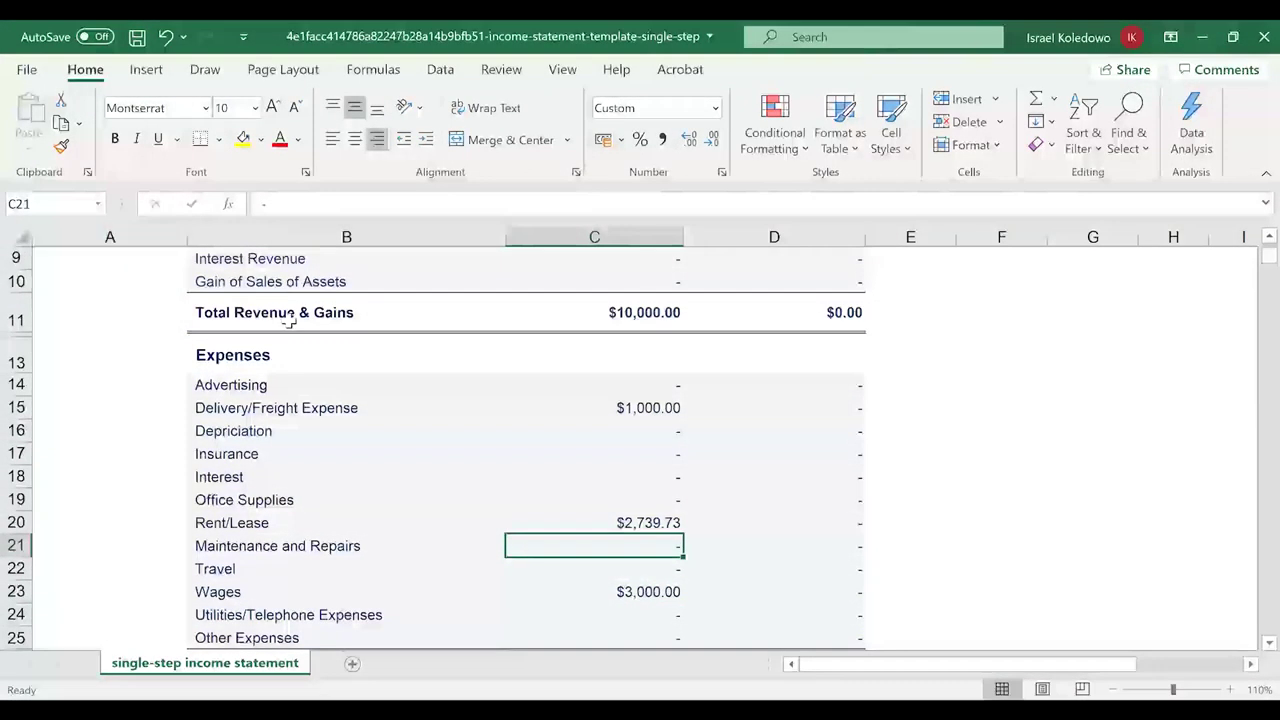
left_click(625, 320)
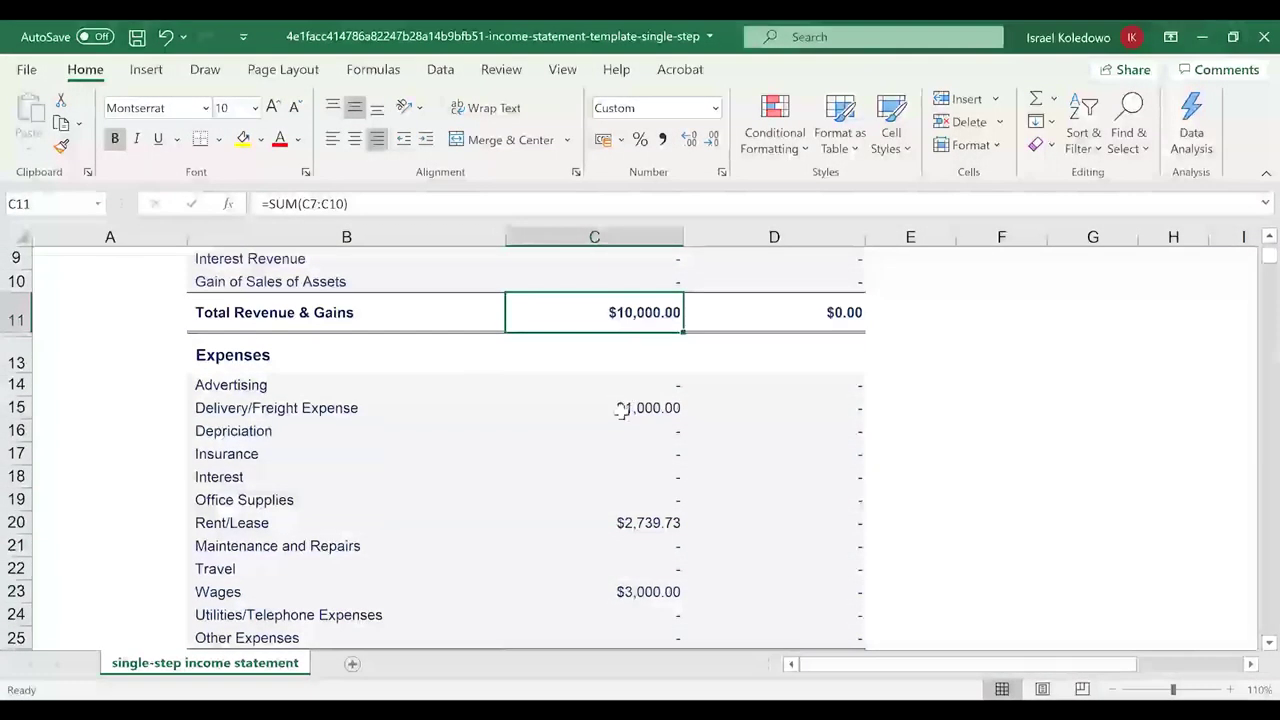
scroll(620, 408, "down", 3)
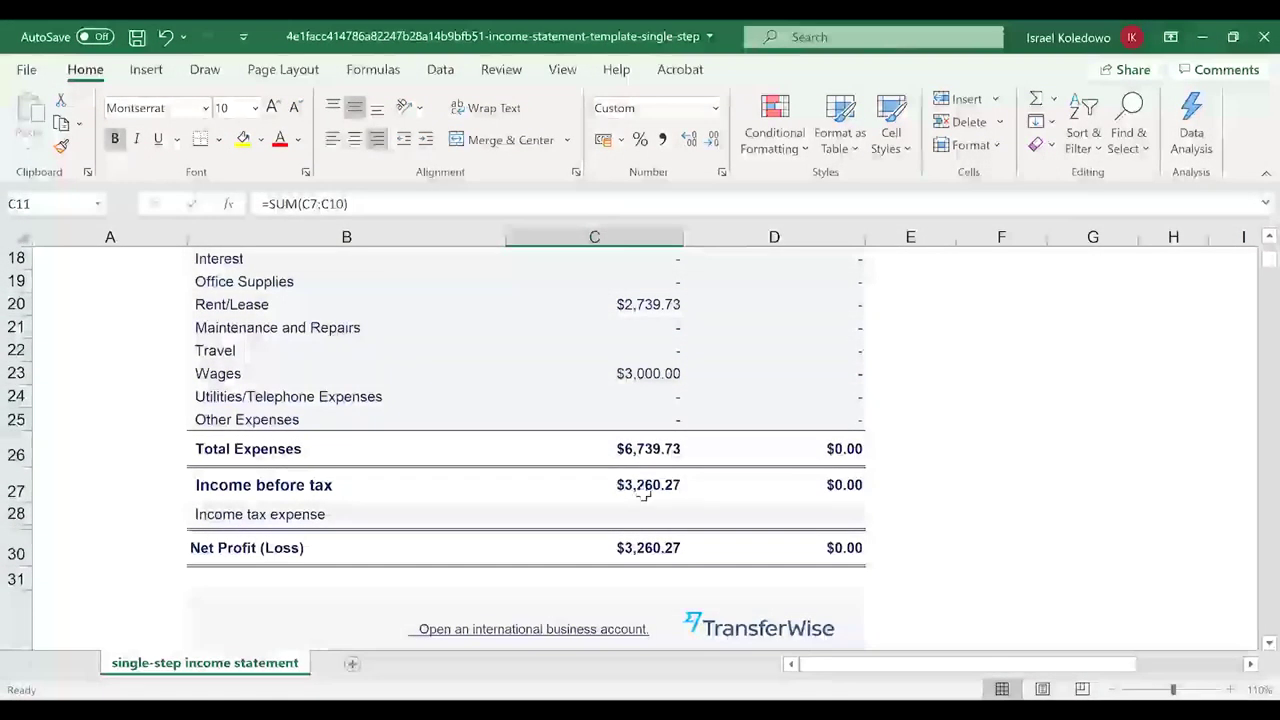
left_click(630, 458)
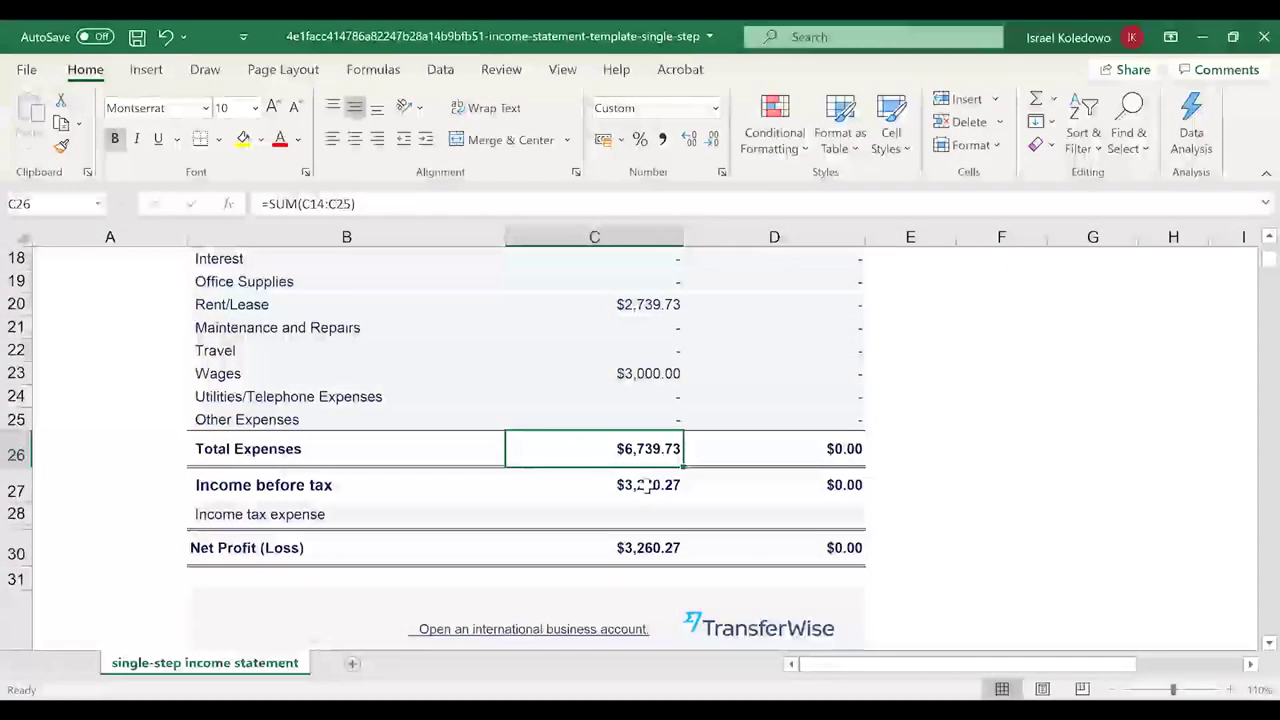
key("Down")
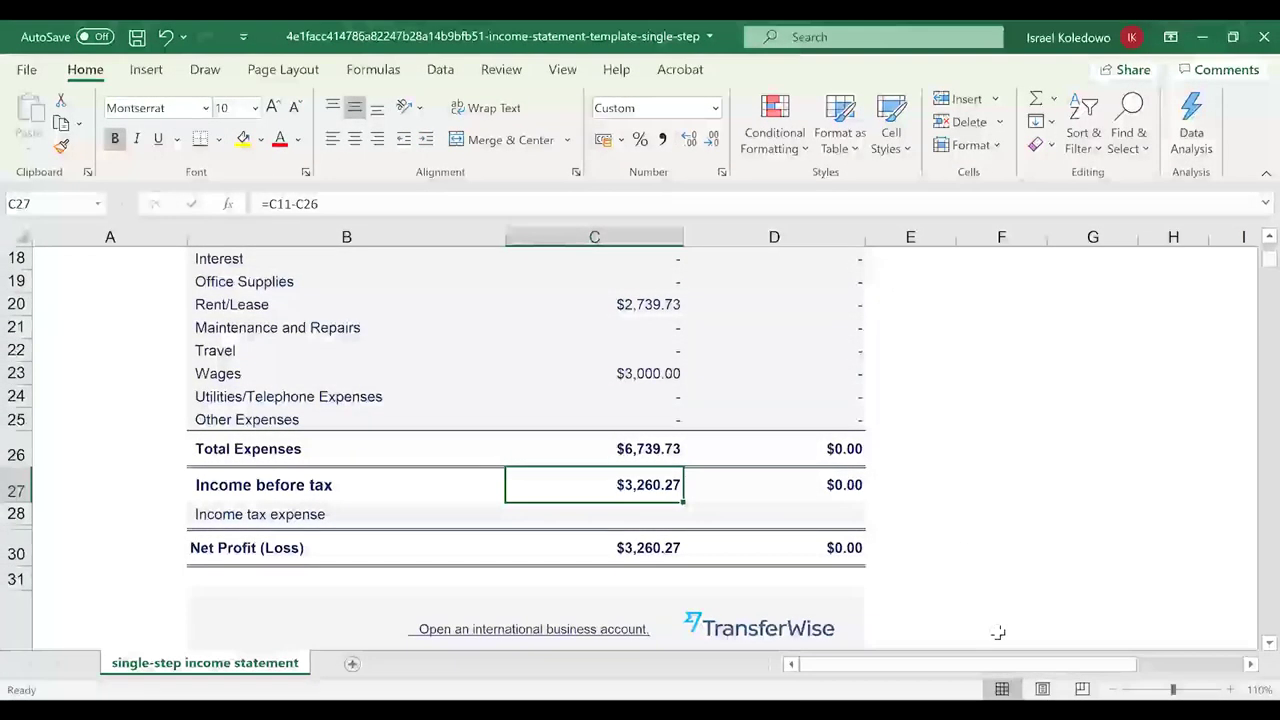
Step: Return to the expense section, deselect the totals, and switch to the presentation's Detailed Book-Keeping slide
scroll(943, 664, "up", 3)
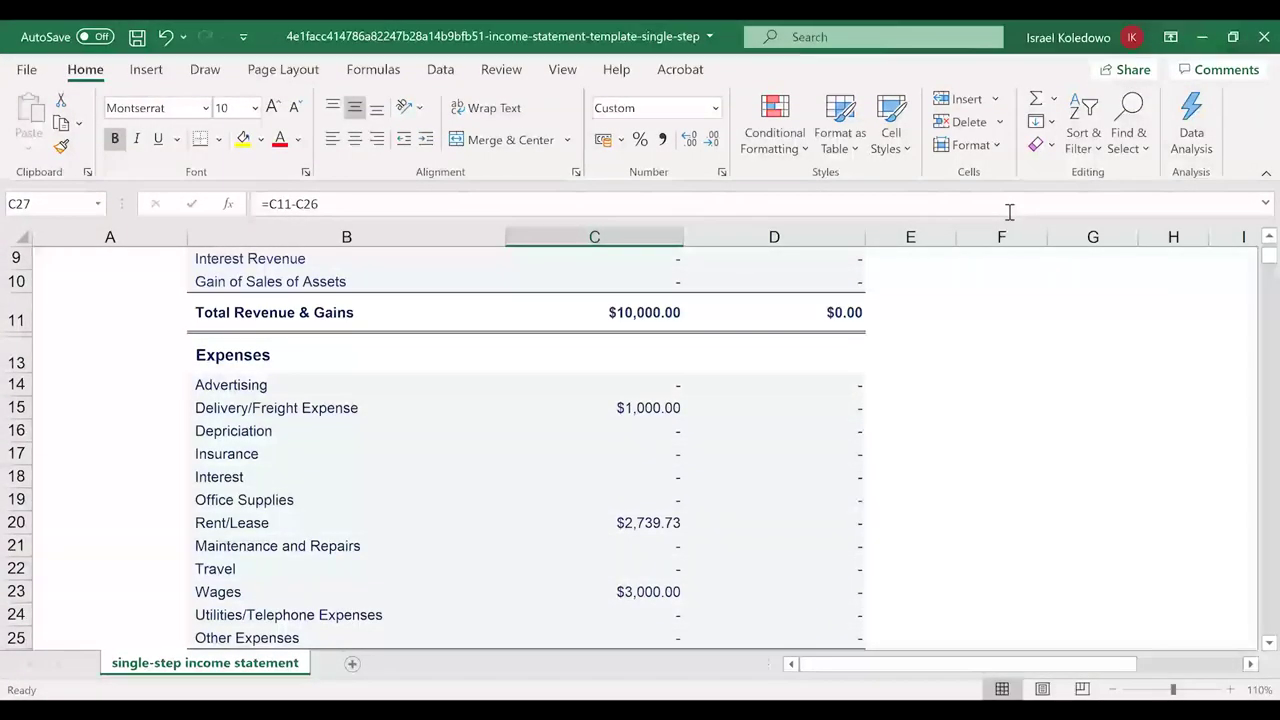
left_click(948, 389)
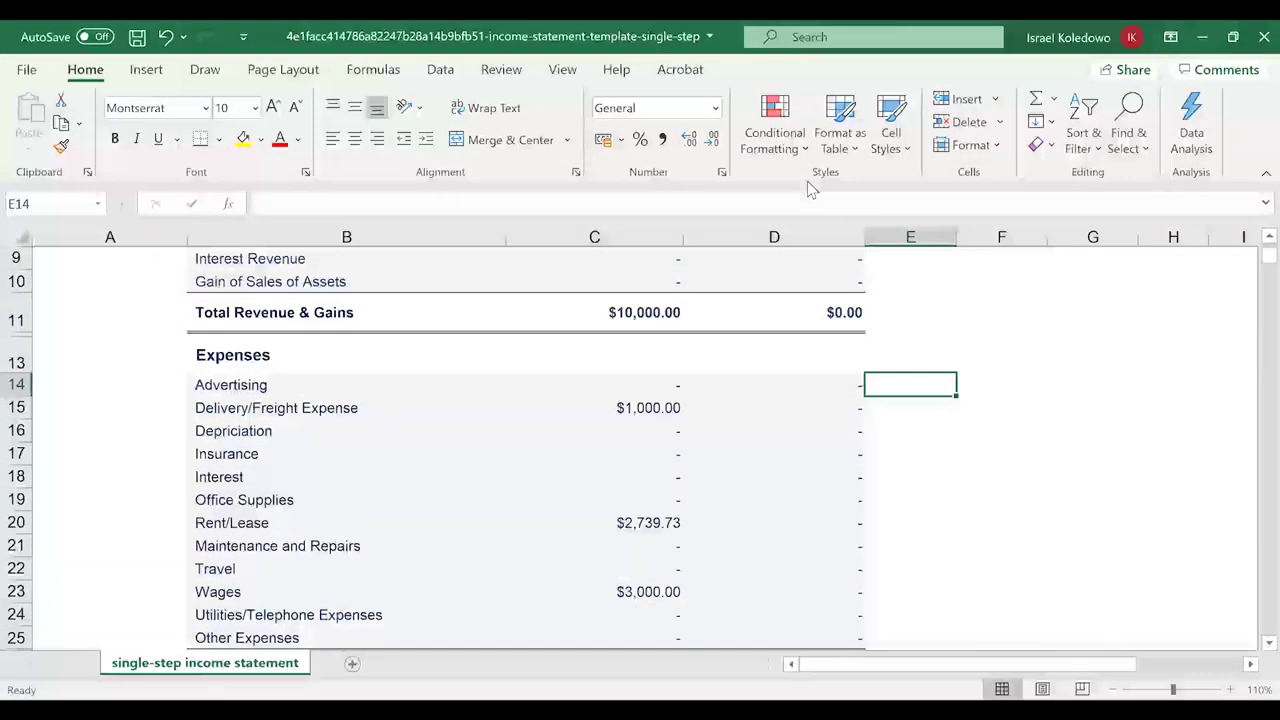
mouse_move(675, 48)
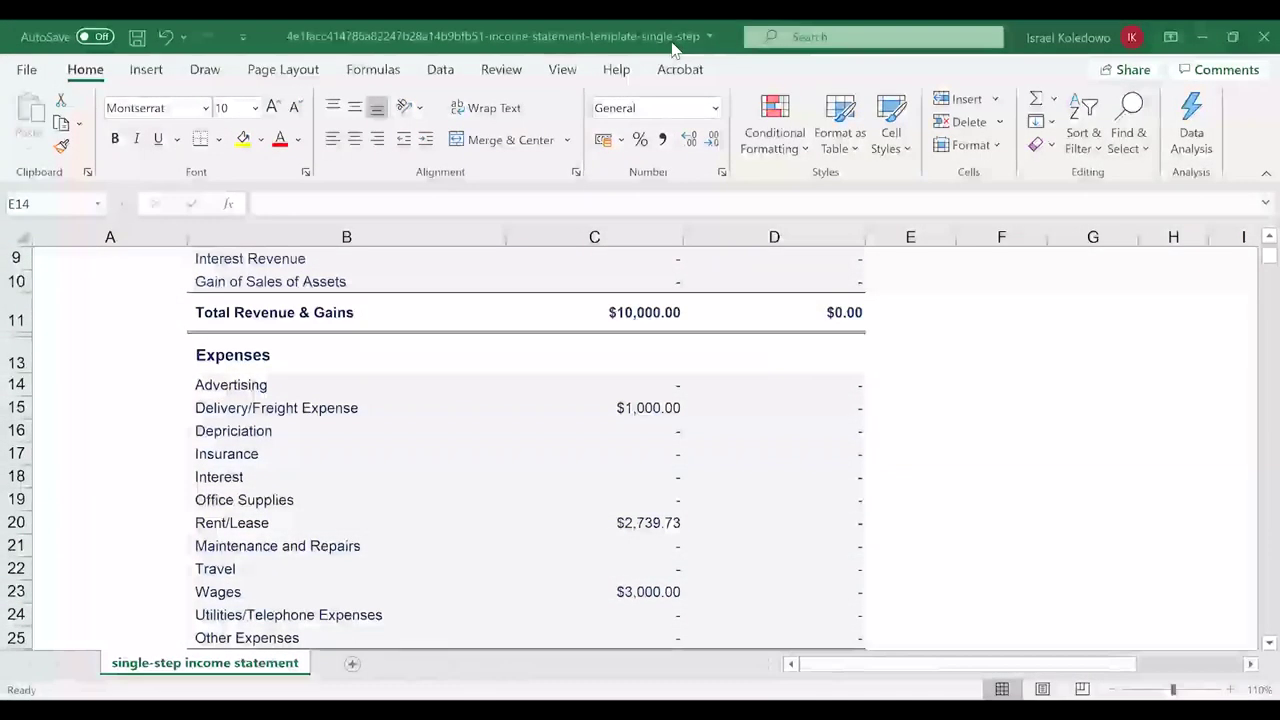
key("alt+Tab")
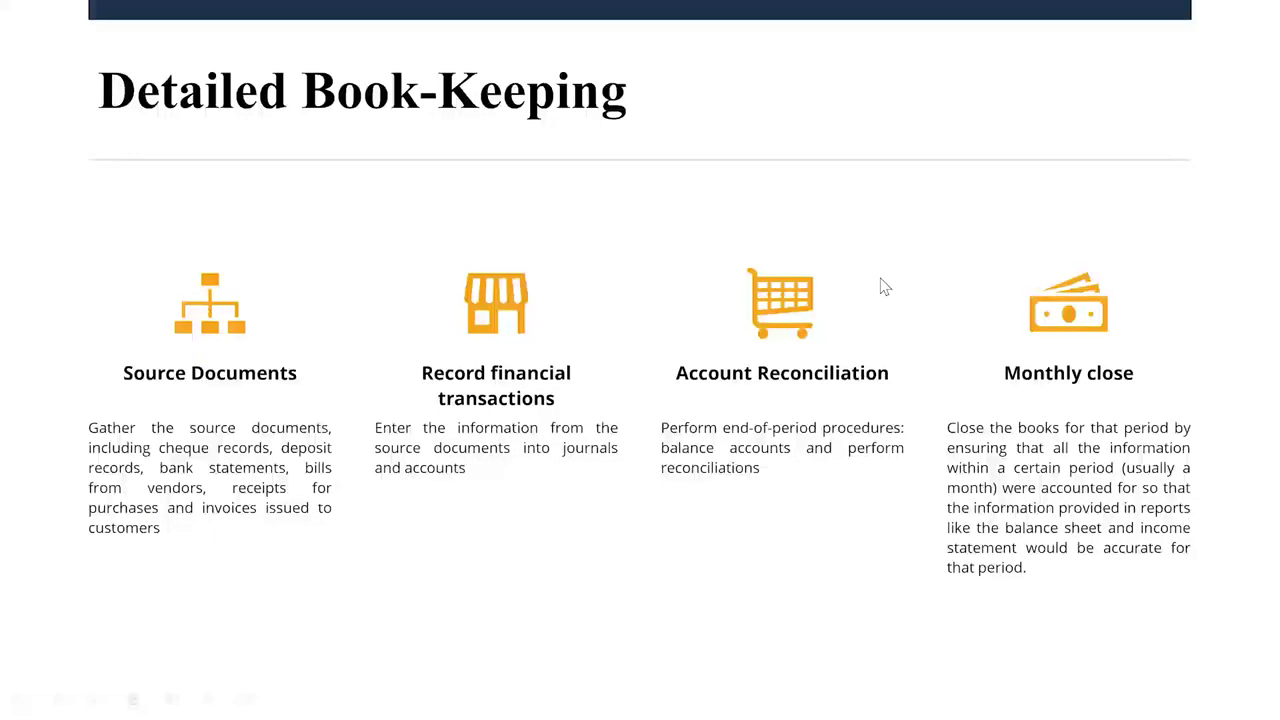